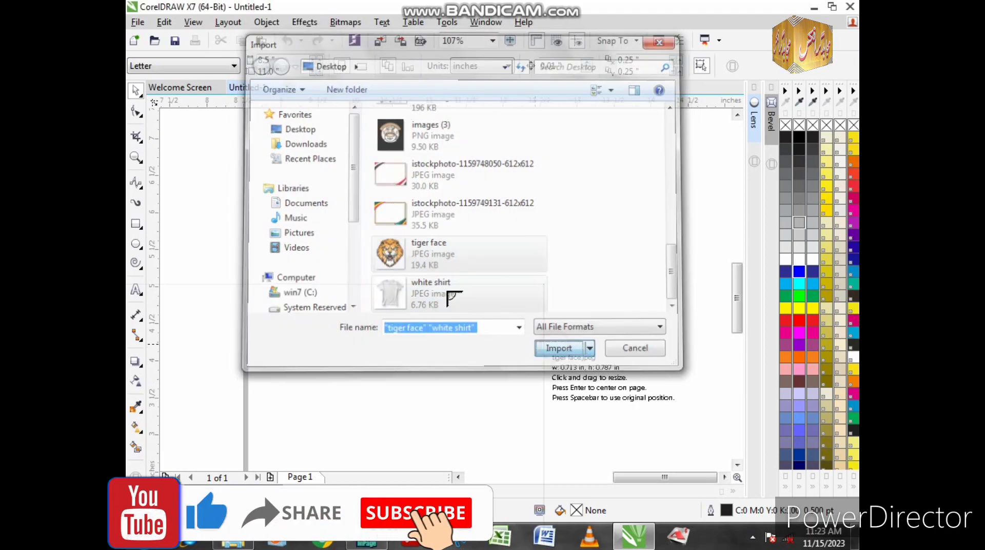
Step: Import the tiger face and white shirt images and place them separately beside the page
click(266, 159)
click(493, 286)
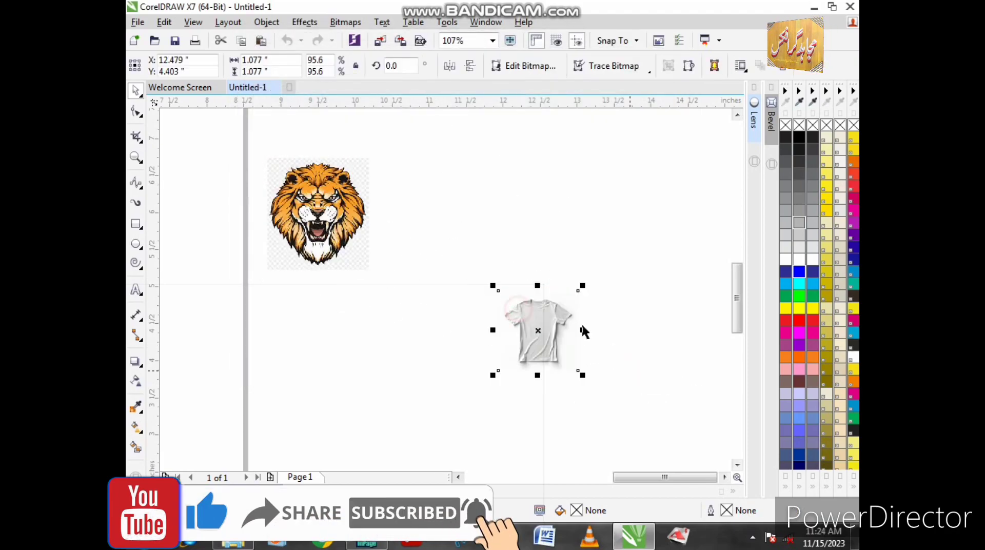
click(386, 277)
Step: Start a B-Spline outline on the white shirt, following the bottom hem and the right side up to the underarm
click(539, 327)
key(shift+F2)
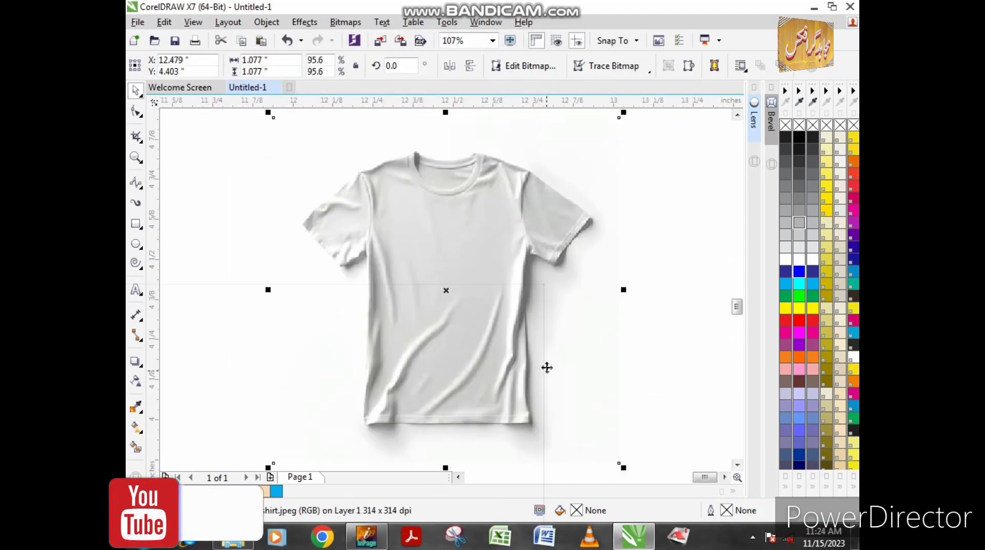
click(249, 334)
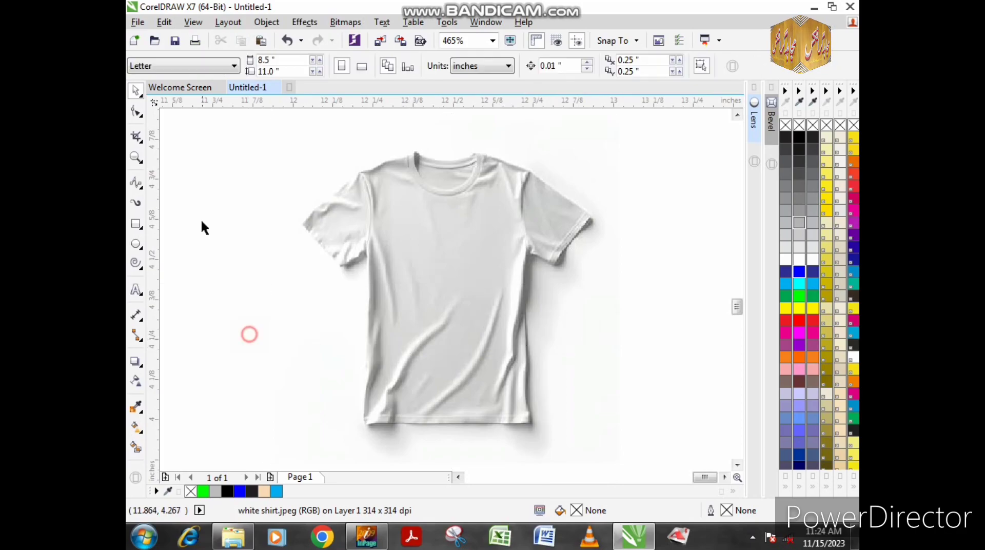
click(138, 183)
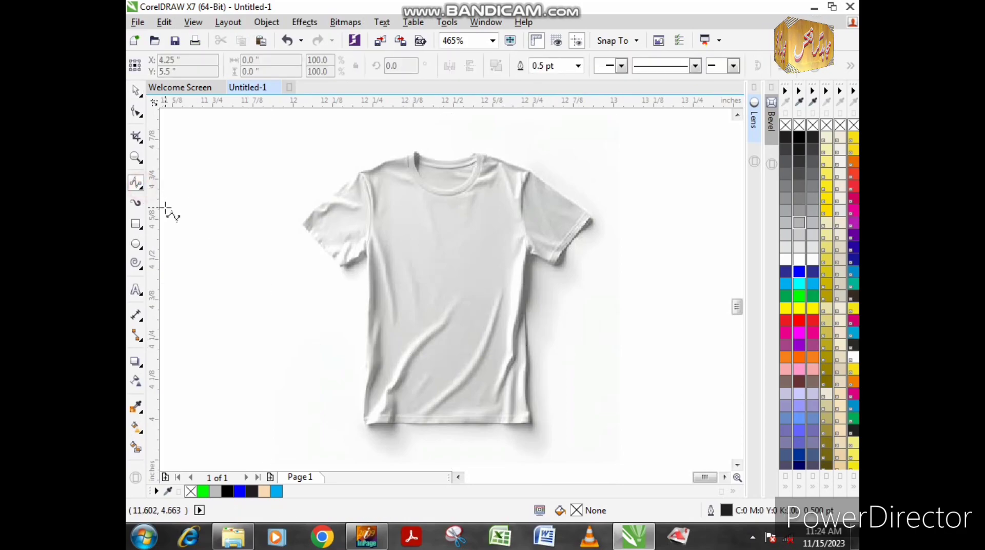
click(142, 192)
click(190, 245)
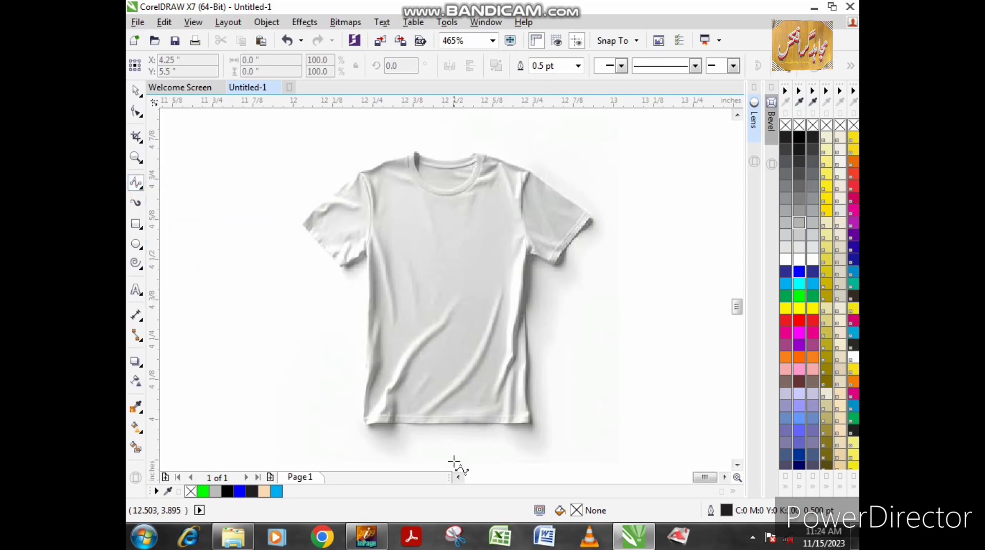
click(363, 421)
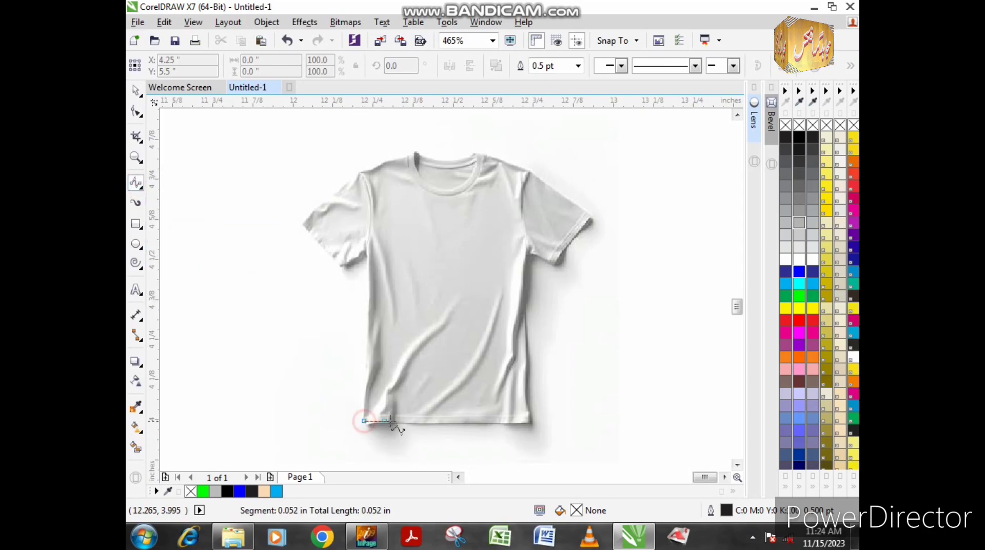
click(463, 420)
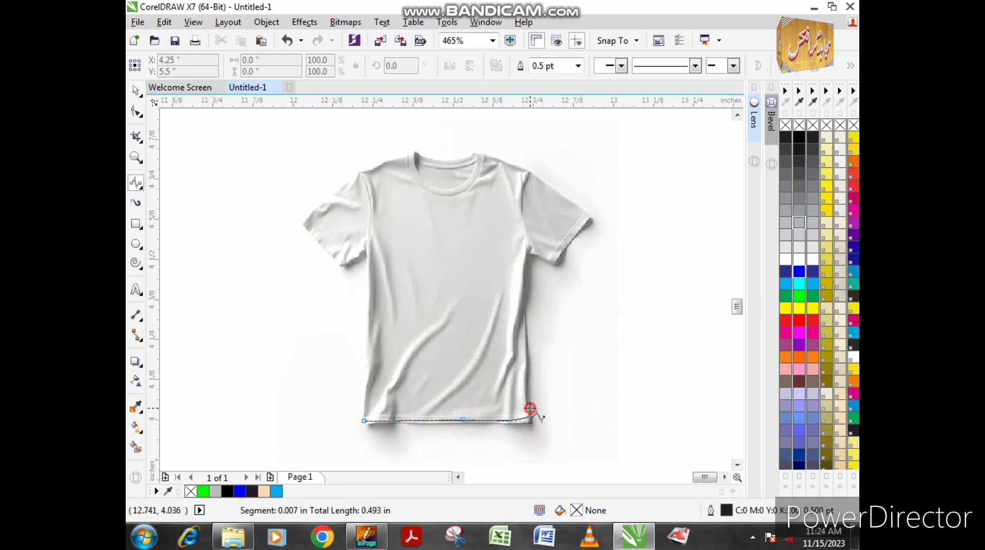
click(524, 387)
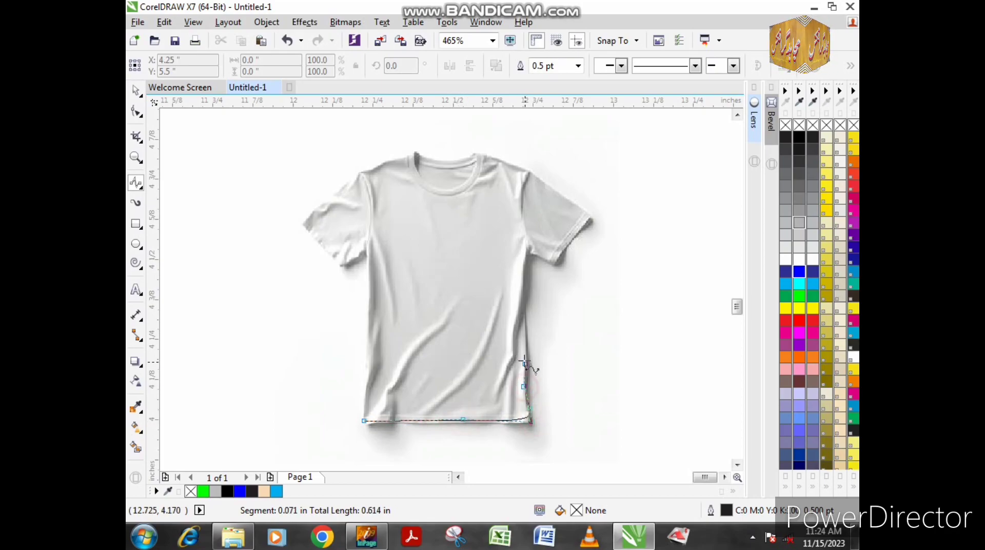
click(525, 329)
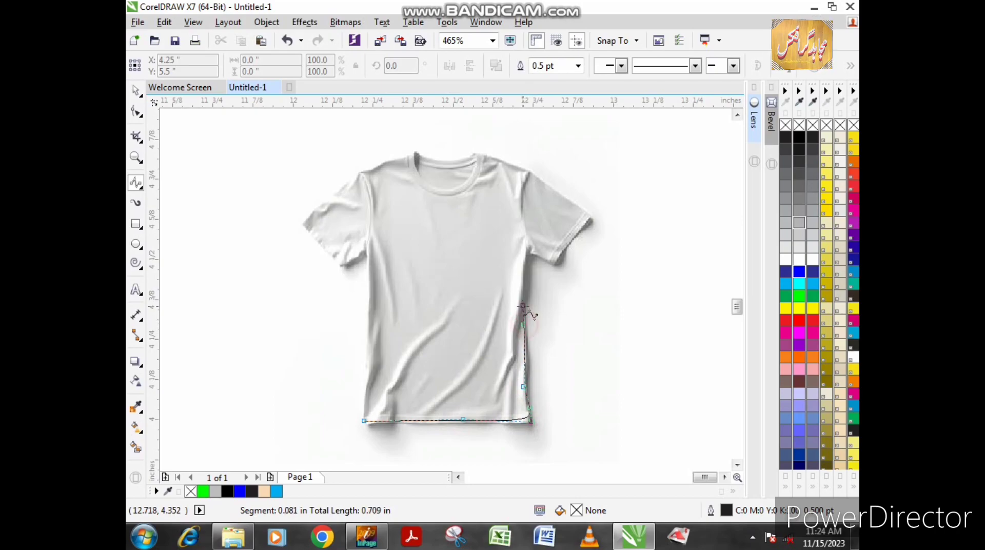
click(524, 266)
Step: Continue the B-Spline outline around the right sleeve and along the shoulder to the collar
click(527, 246)
click(542, 254)
click(565, 243)
click(582, 225)
click(584, 209)
click(578, 204)
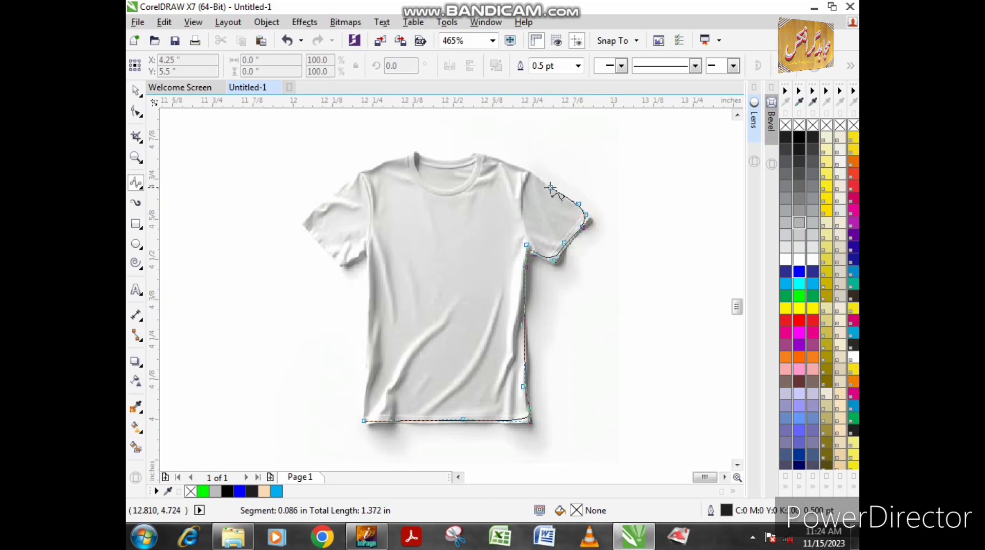
click(523, 171)
click(485, 158)
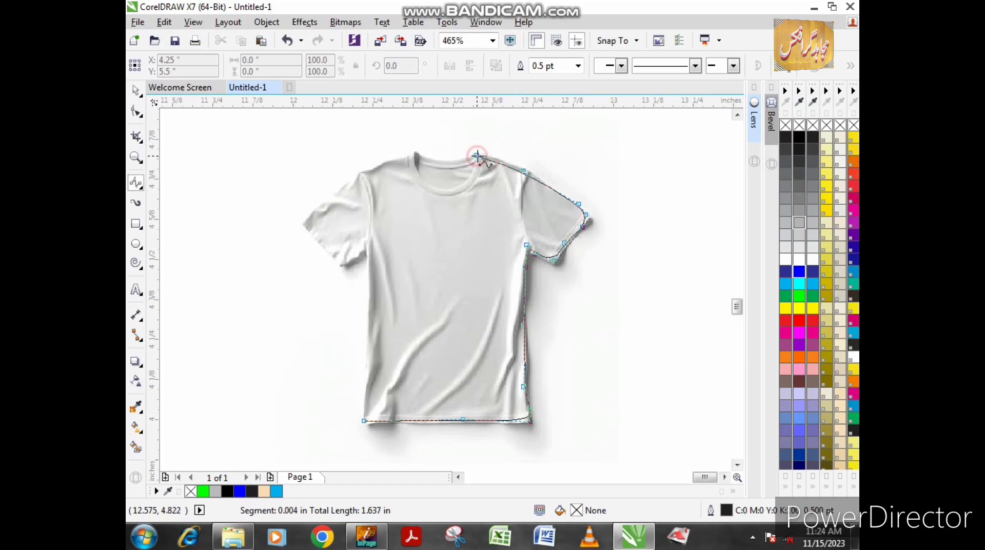
Step: Follow the shirt's curved neckline with B-Spline points across to the left collar tip
click(474, 178)
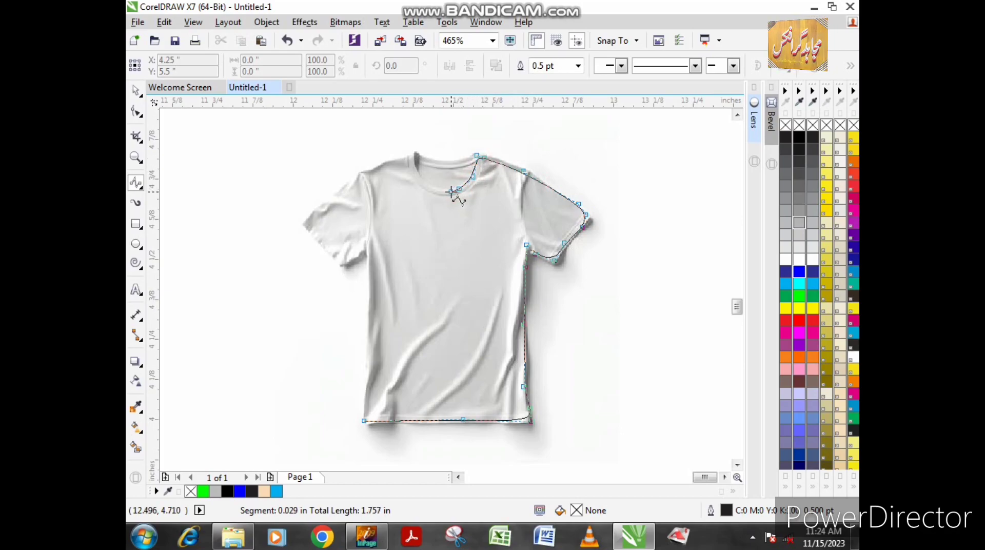
click(445, 191)
click(430, 188)
click(414, 167)
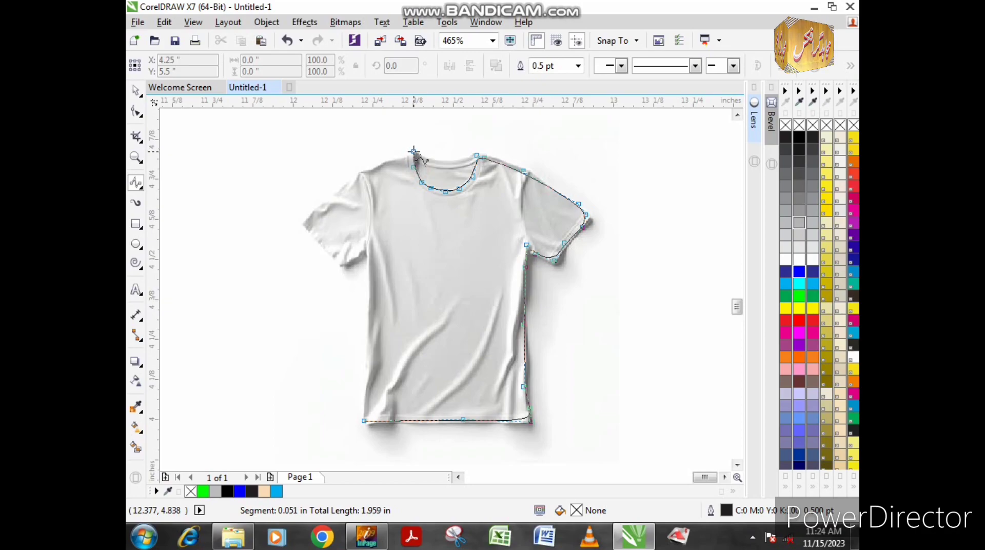
click(413, 153)
Step: Extend the B-Spline outline over the left shoulder and around the left sleeve to the underarm
click(402, 159)
click(386, 162)
click(361, 175)
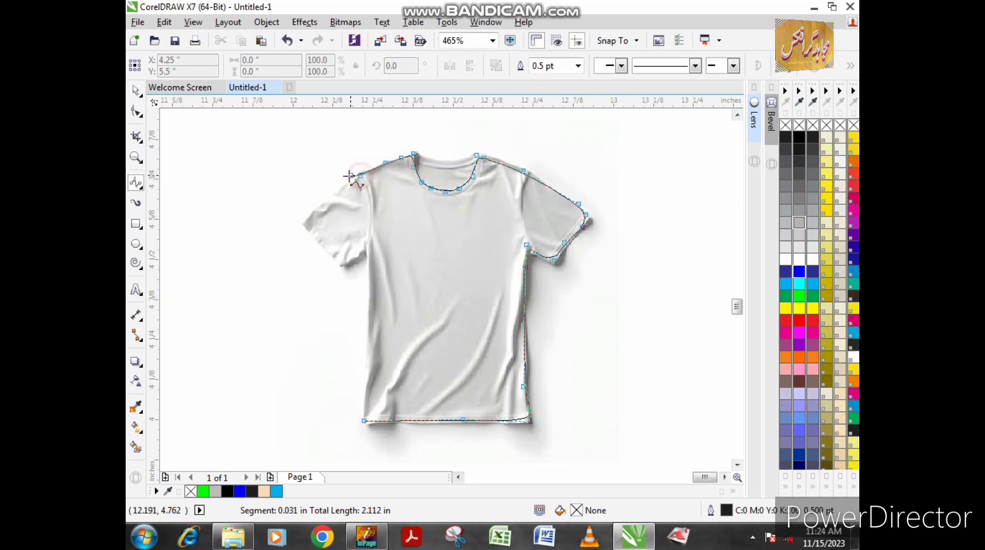
click(336, 192)
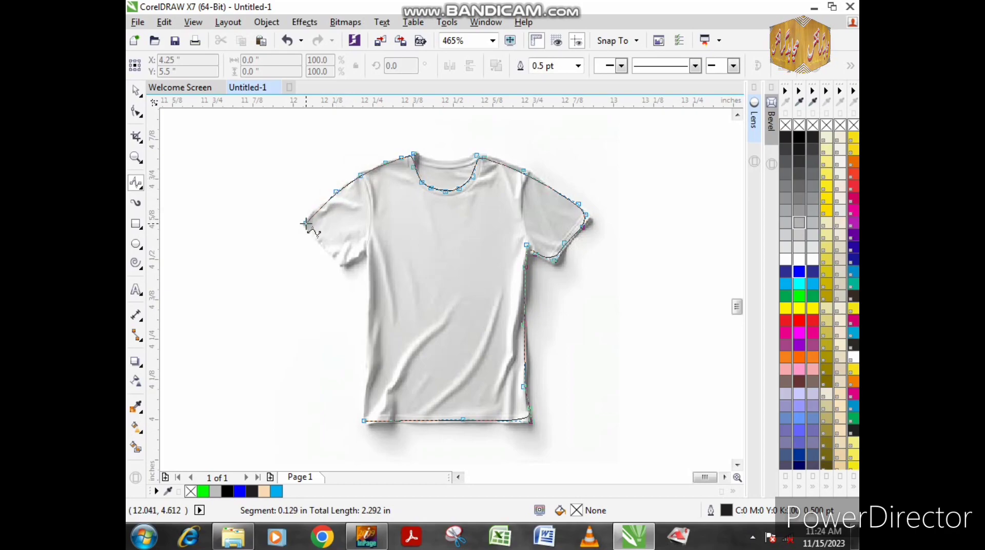
click(305, 223)
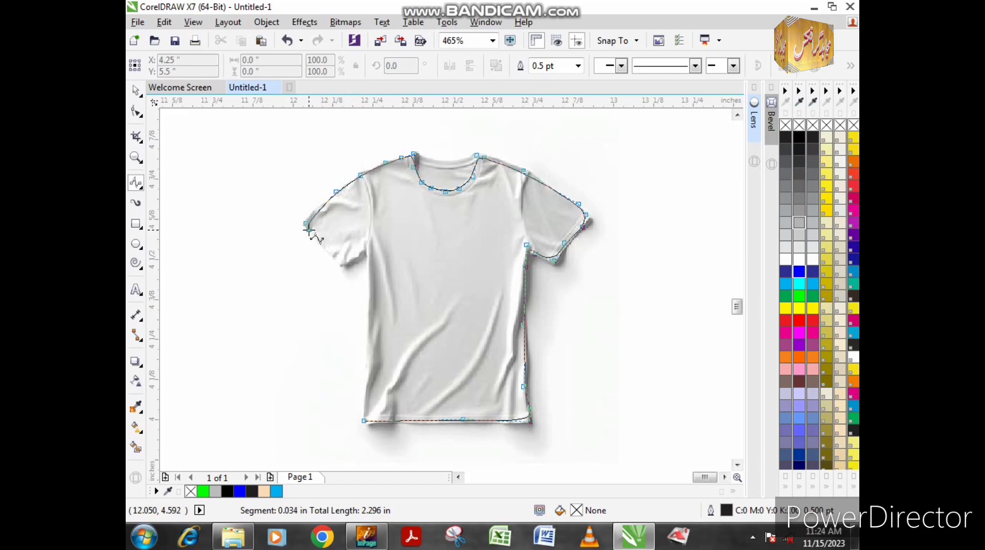
click(329, 246)
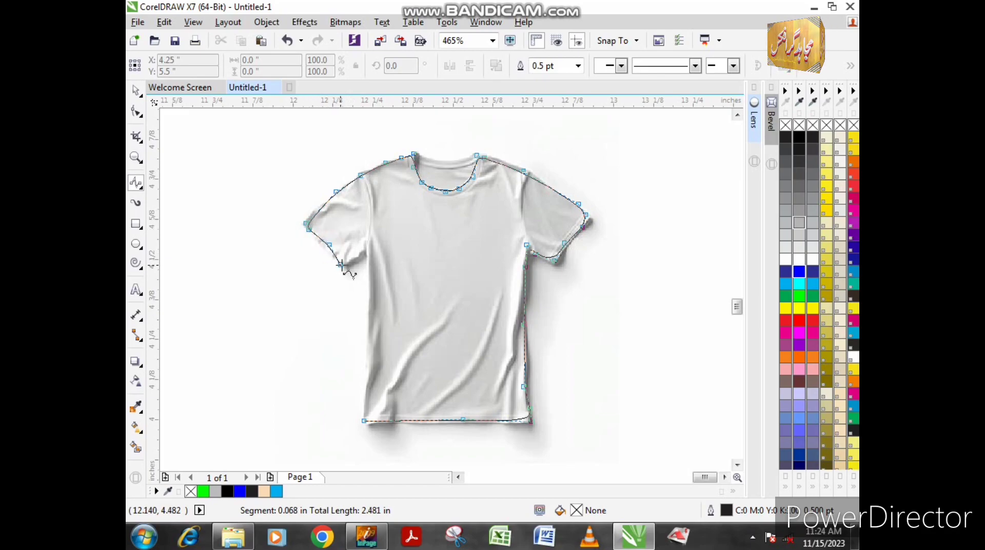
click(343, 266)
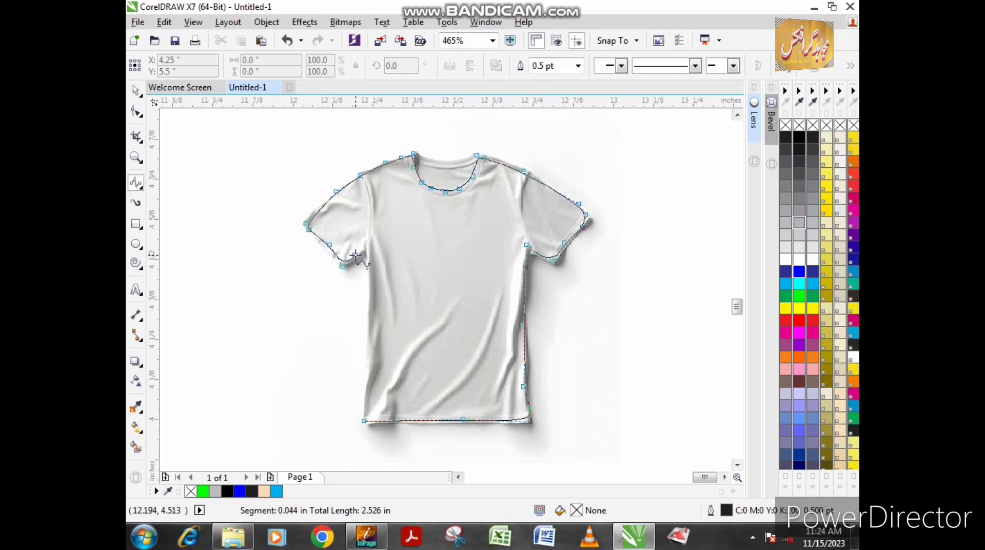
click(369, 240)
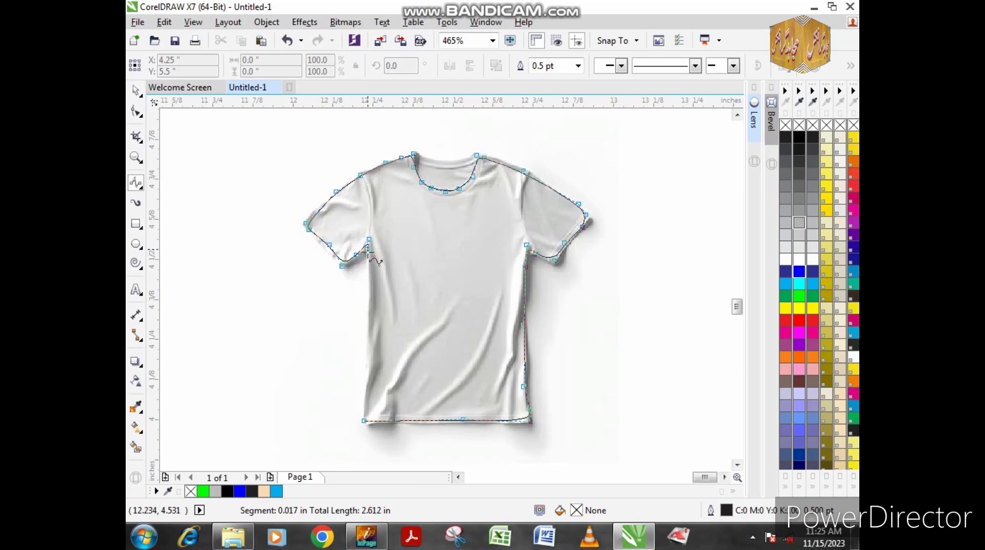
Step: Run the B-Spline outline down the shirt's left side and close it at the starting corner of the hem
click(370, 262)
click(371, 319)
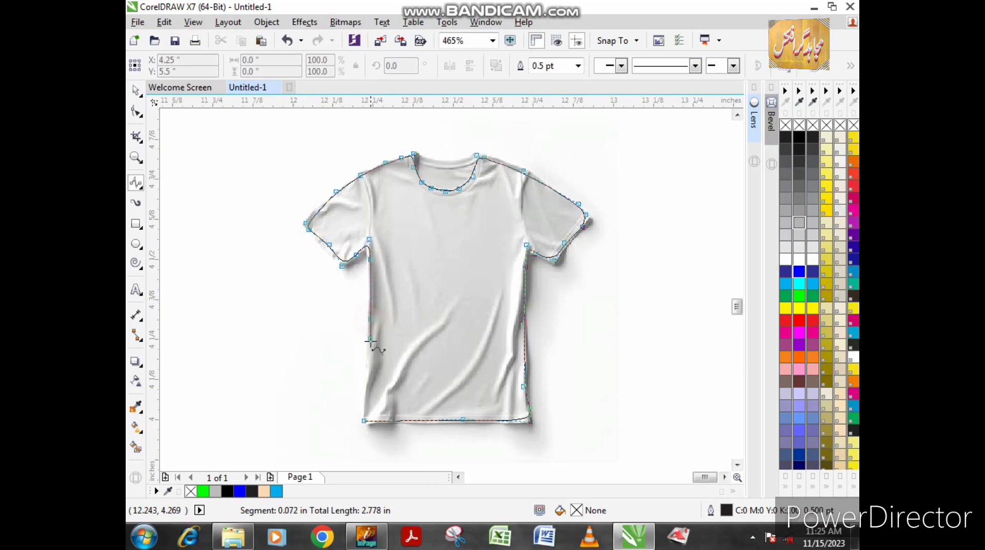
click(371, 359)
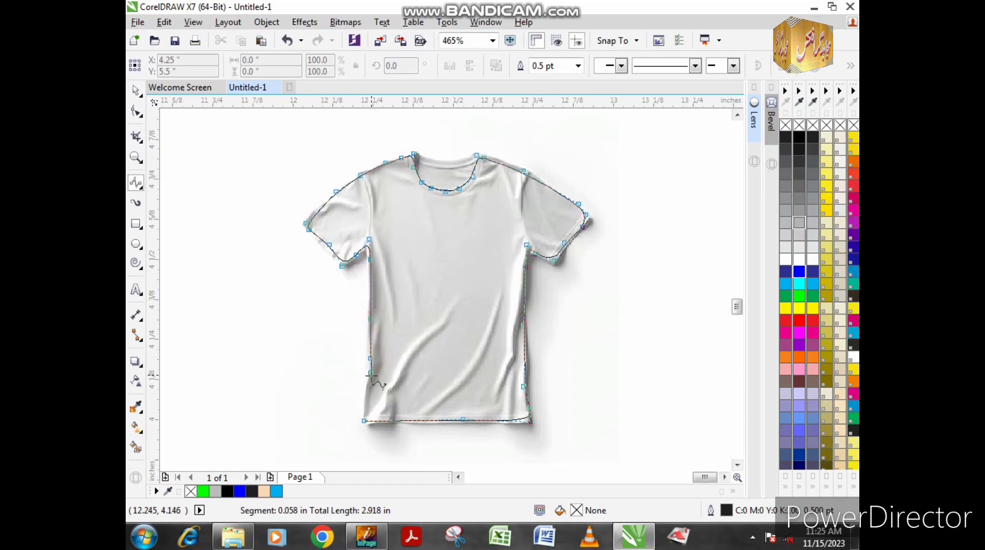
click(364, 404)
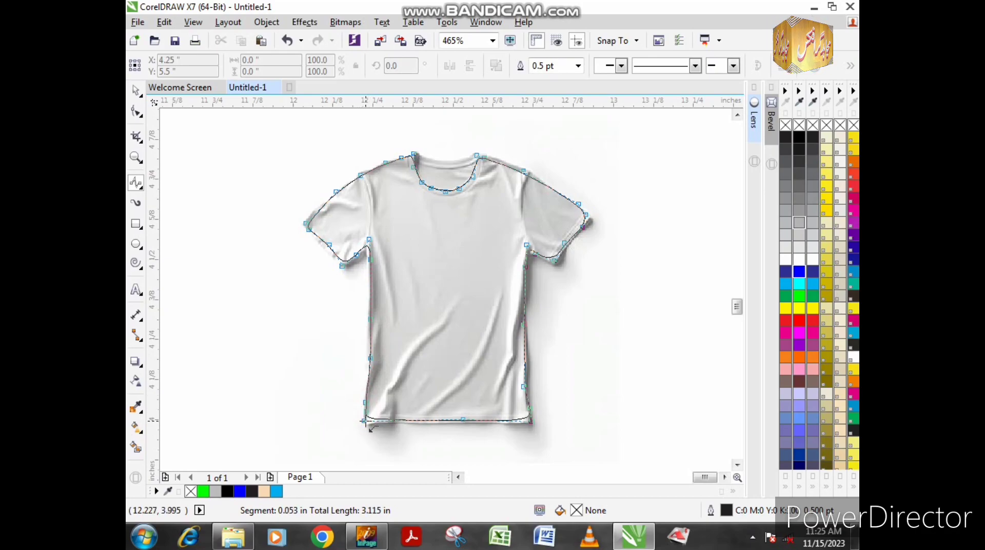
click(363, 422)
key(space)
click(282, 364)
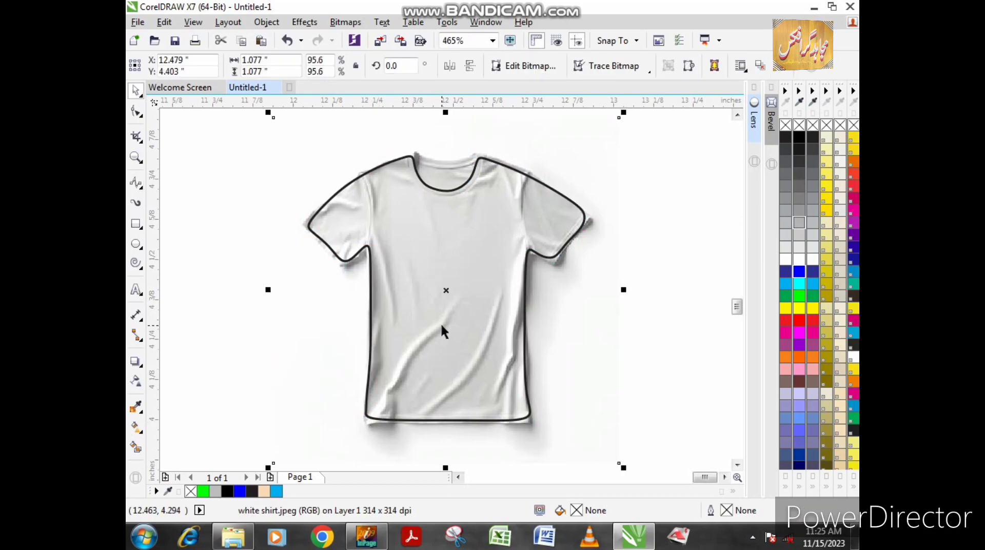
right_click(461, 304)
click(681, 292)
click(601, 340)
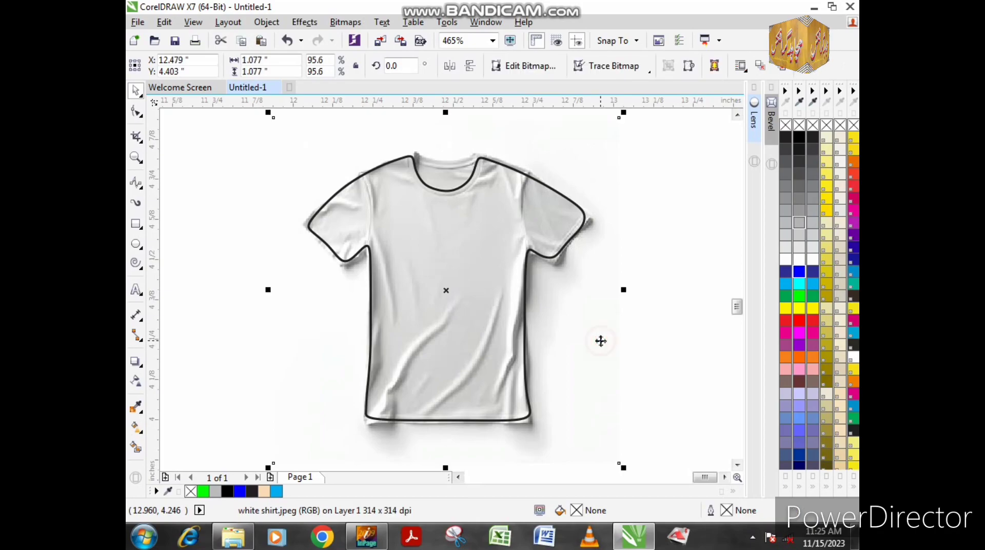
right_click(601, 341)
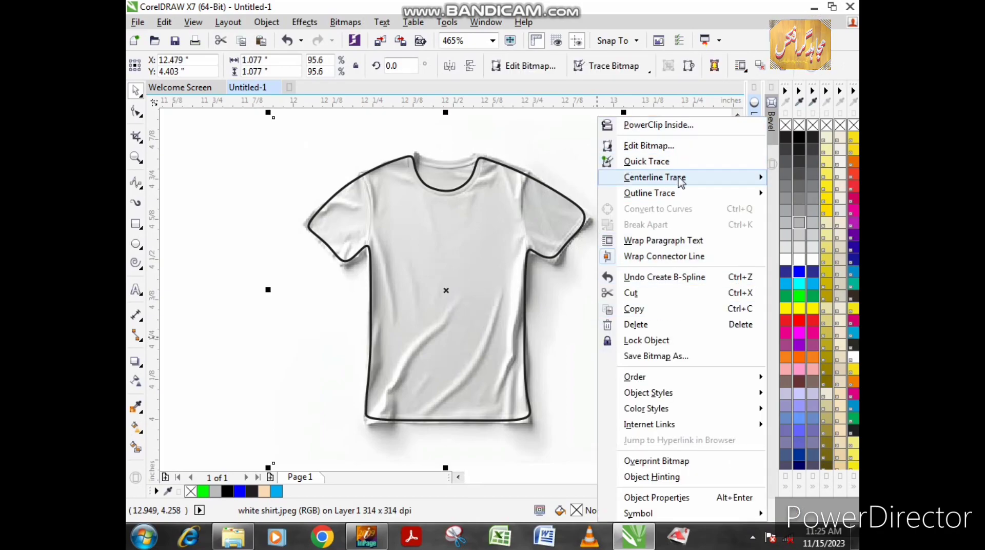
click(275, 351)
click(486, 292)
Step: PowerClip the white shirt bitmap inside the closed B-Spline outline
click(597, 348)
right_click(597, 348)
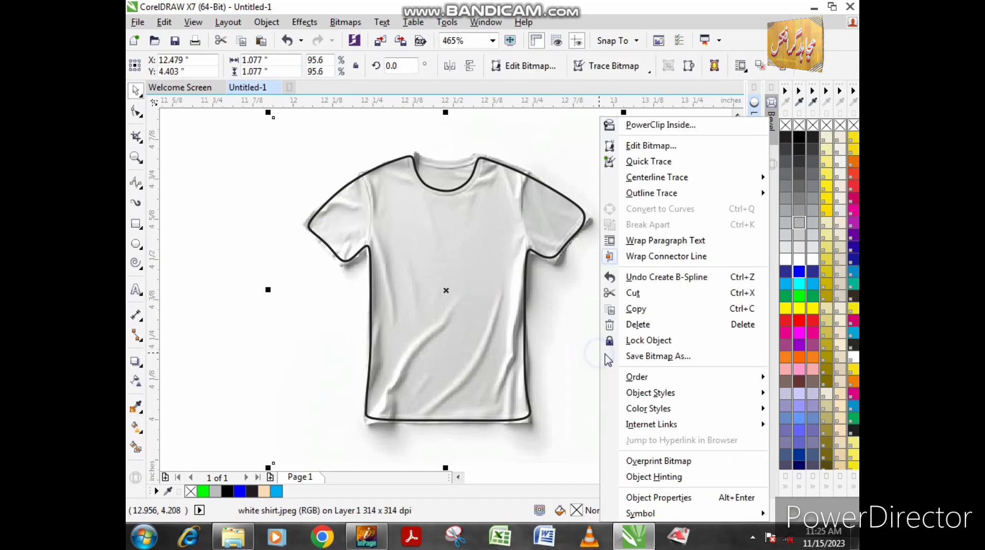
click(641, 125)
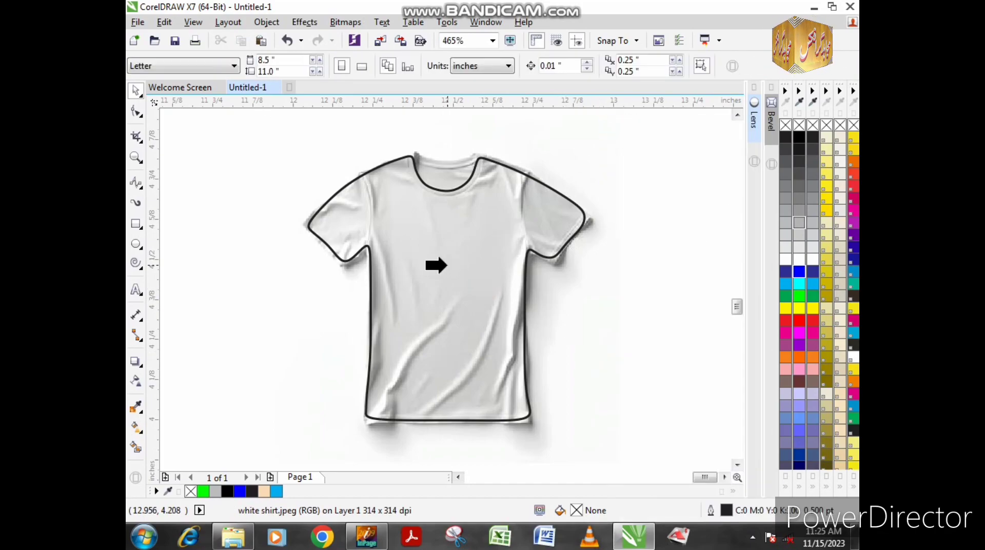
click(436, 265)
Step: Remove the outline from the PowerClipped shirt
click(634, 219)
click(452, 273)
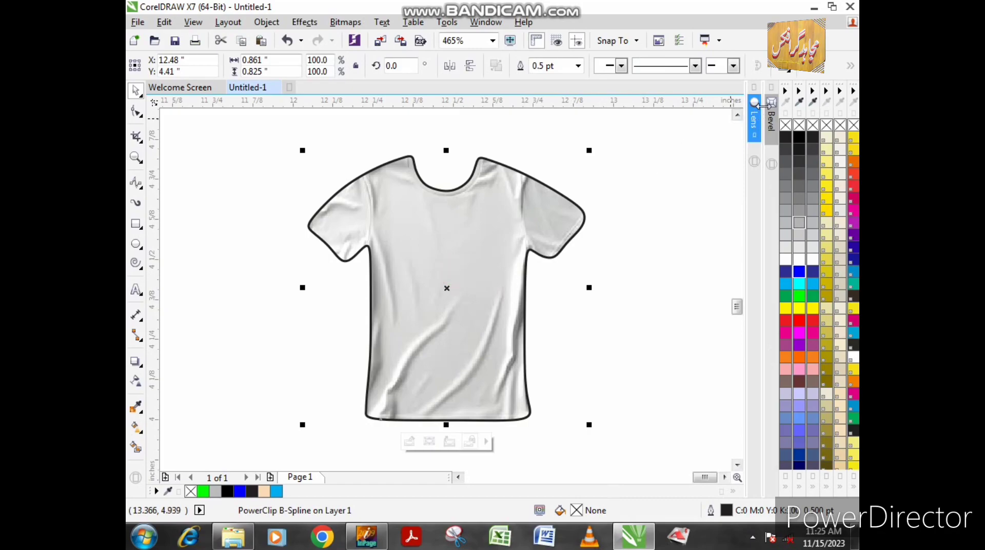
right_click(785, 124)
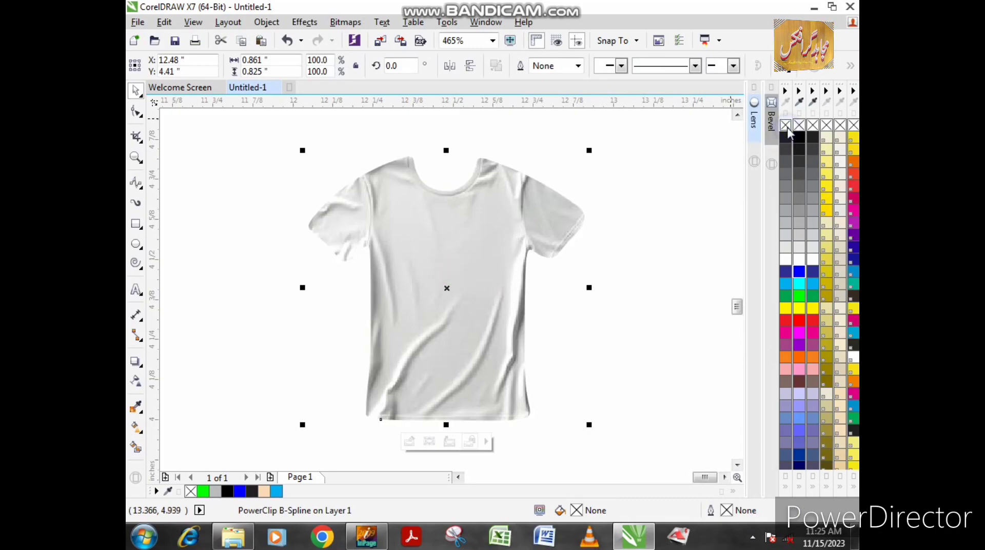
click(297, 339)
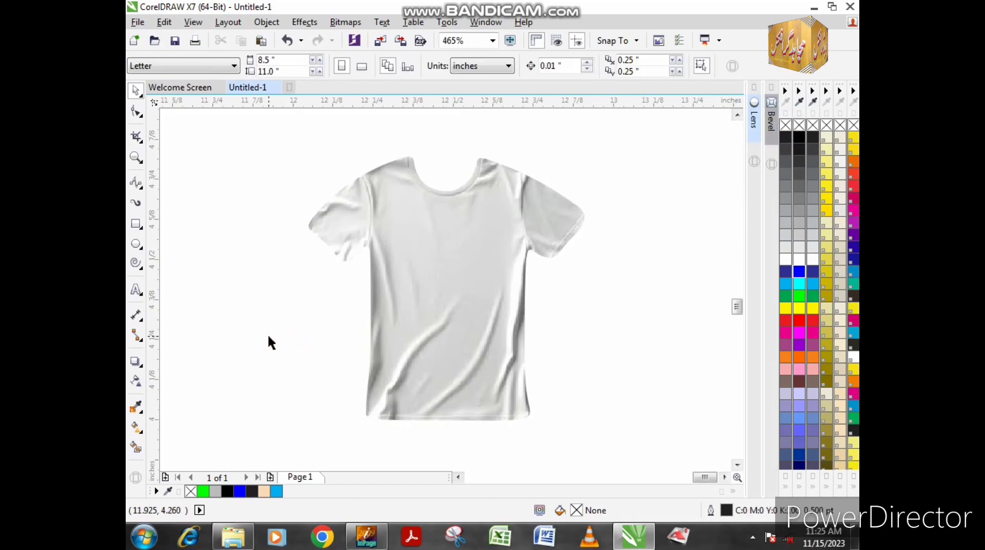
Step: Move the lion face image closer to the shirt and vectorize it with an Outline trace of type Line art
key(F3)
drag(249, 226, 379, 280)
right_click(379, 280)
mouse_move(464, 195)
click(626, 193)
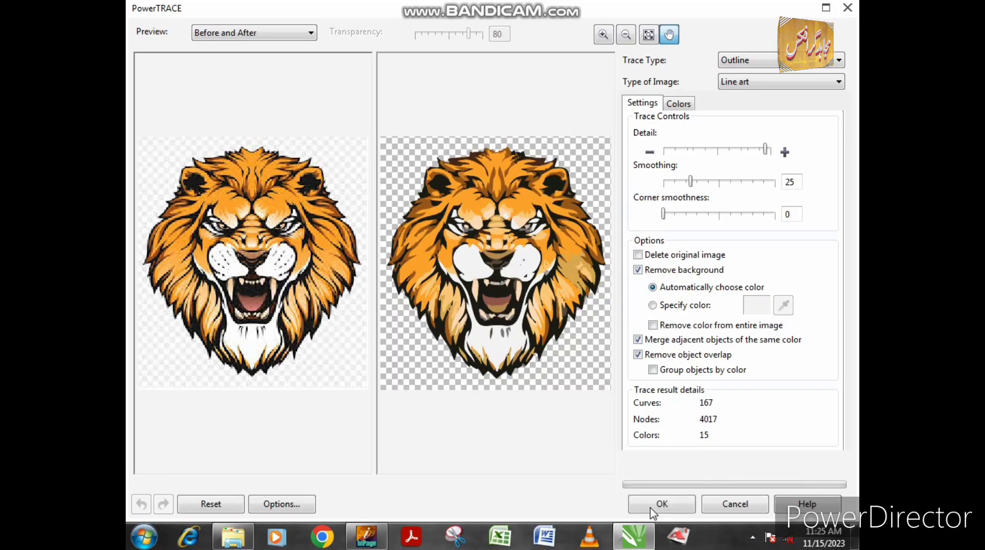
click(652, 508)
Step: Pull the traced lion face off the source bitmap and delete the original tiger face image
drag(395, 302, 274, 304)
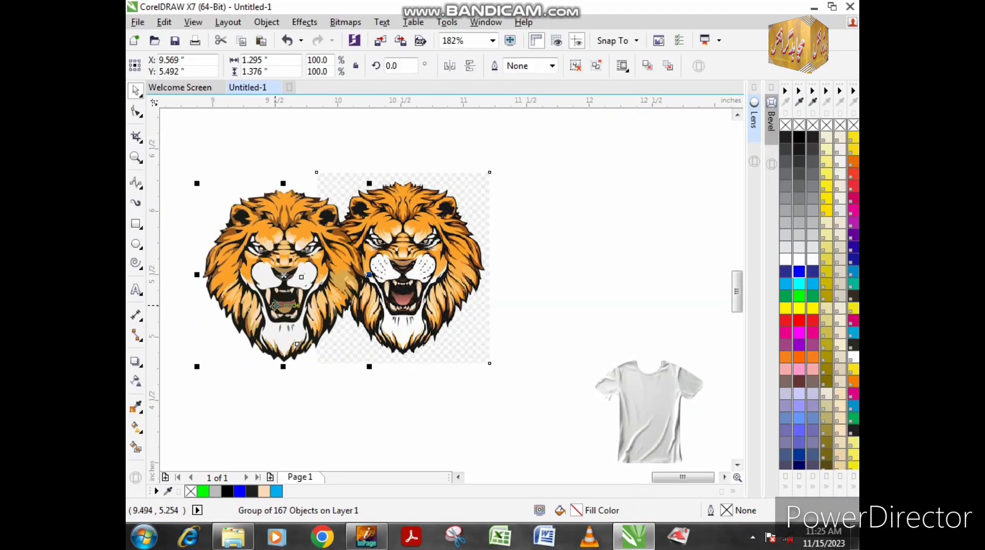
right_click(458, 267)
click(421, 226)
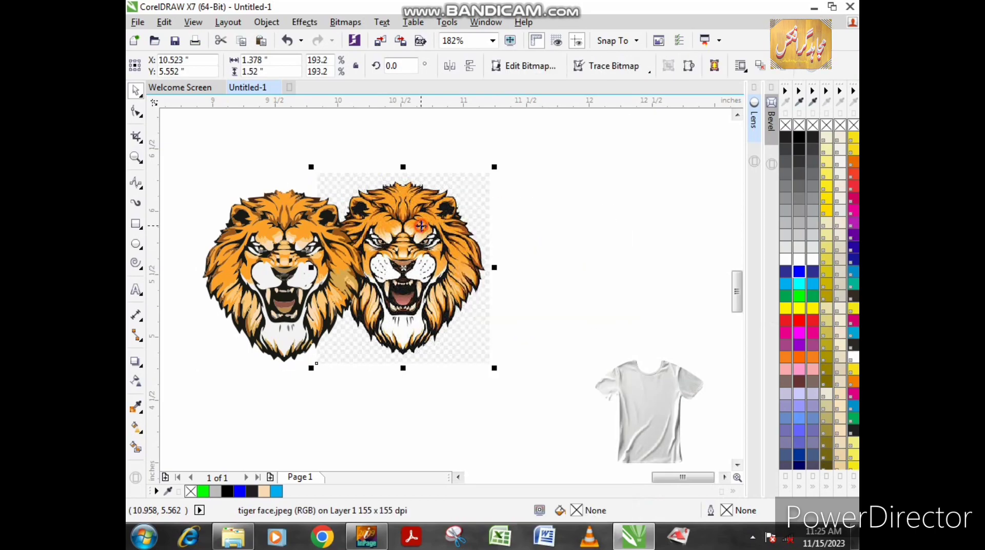
right_click(420, 226)
click(440, 323)
Step: Move the traced lion face group onto the cut-out shirt
drag(323, 293, 692, 394)
key(shift+F2)
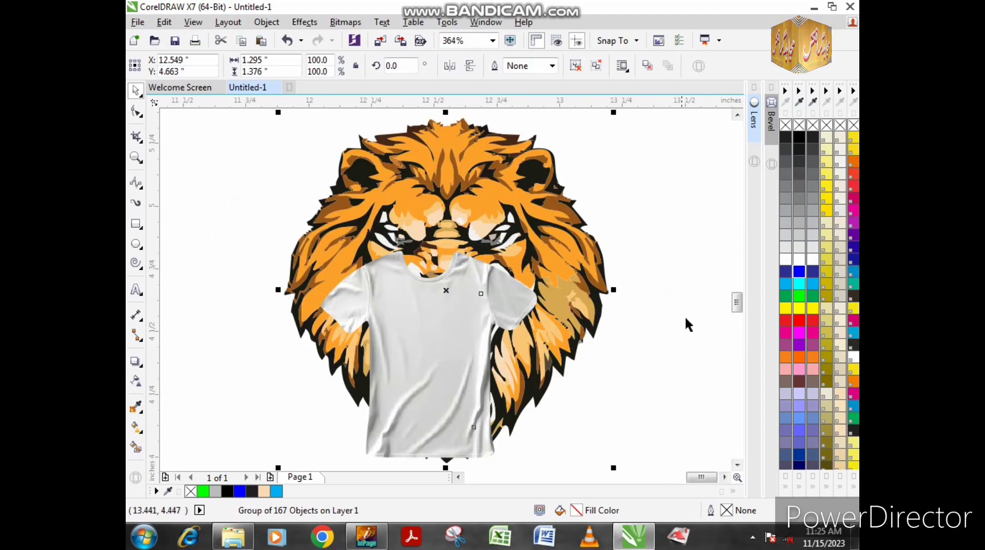
click(673, 282)
click(539, 286)
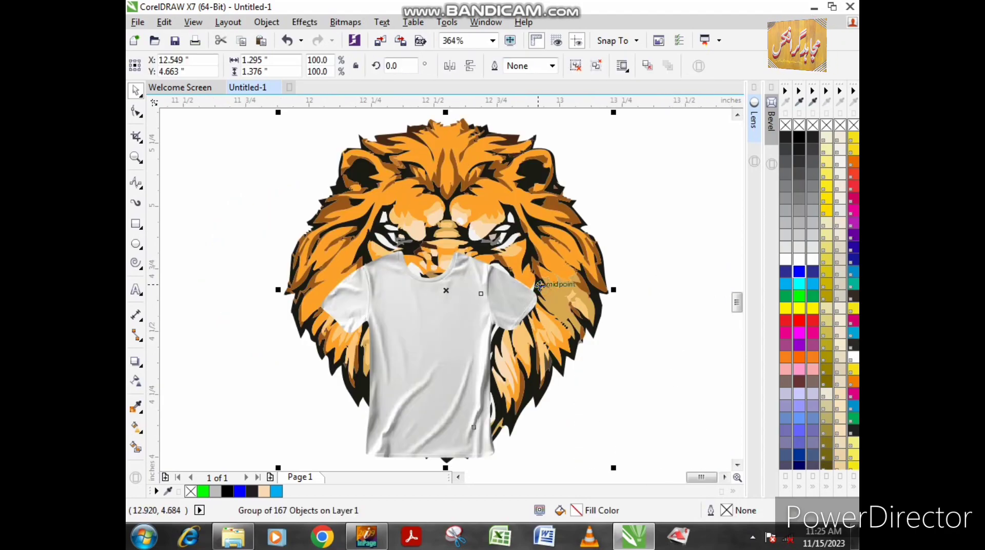
Step: Bring the lion face in front of the shirt and shrink it to about 25.5% on the shirt's lower front
key(shift+Page_Up)
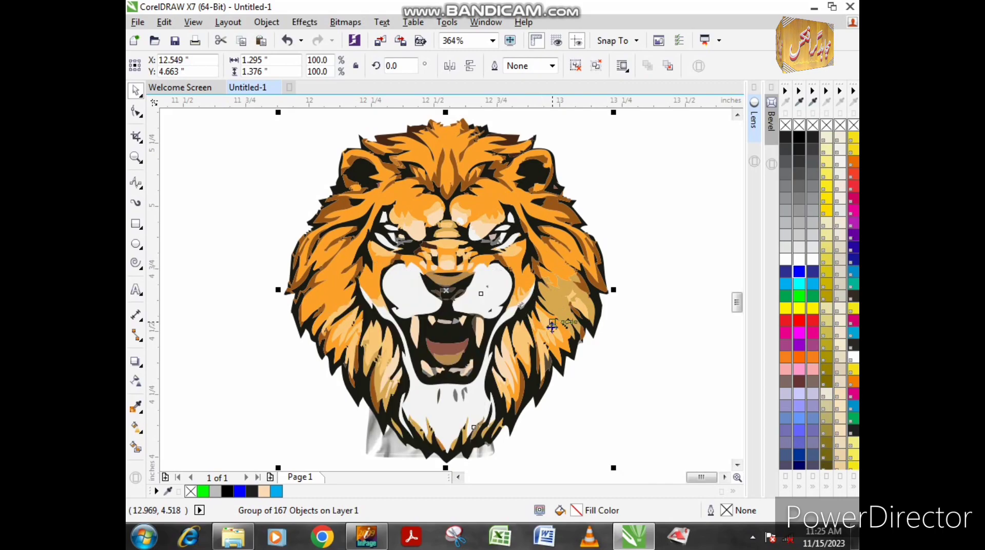
drag(614, 114, 517, 245)
click(592, 202)
drag(434, 294, 412, 376)
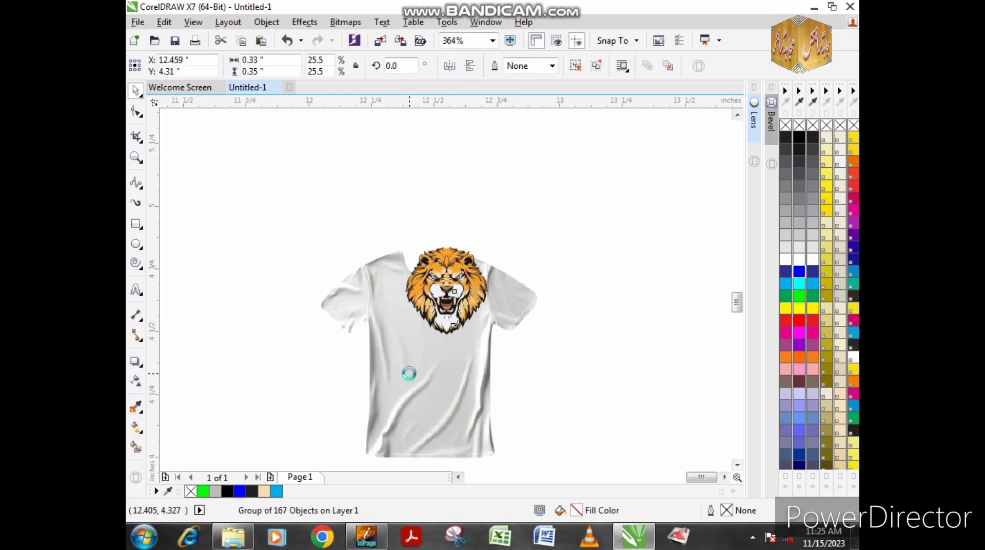
Step: Enlarge the lion face to about 30.4% and nudge it right to centre it across the shirt
drag(472, 430, 495, 434)
key(Right)
key(Right)
key(Right)
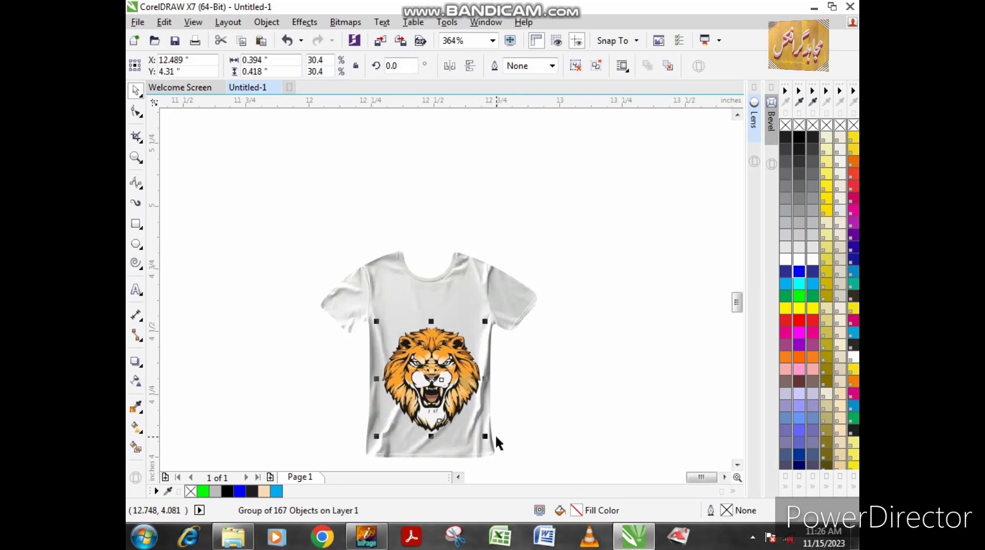
Step: Enlarge the lion face to about 34.2% and nudge it down to the shirt's hem
drag(486, 436, 502, 449)
key(Down)
key(Down)
key(Down)
key(Down)
key(Down)
key(Down)
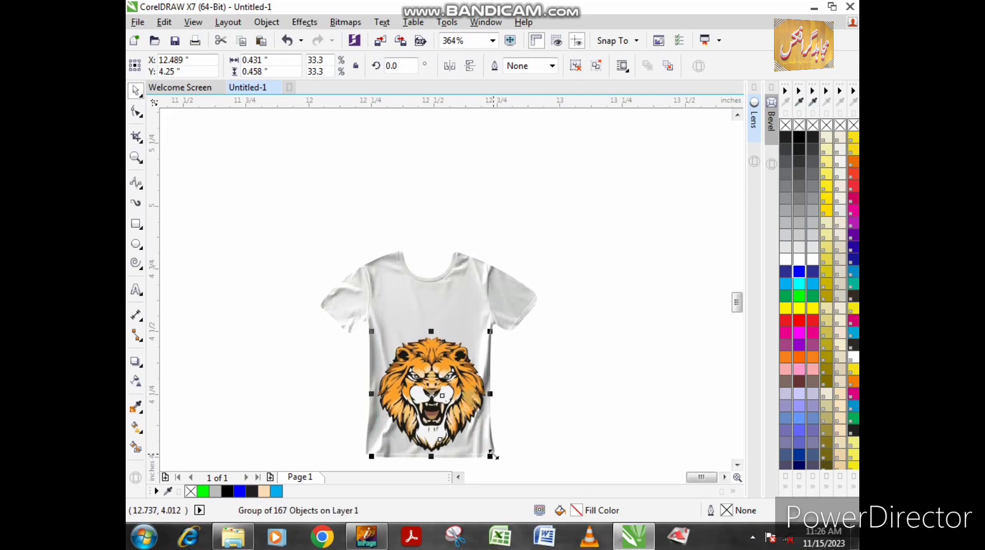
mouse_move(489, 456)
mouse_down()
mouse_move(512, 458)
mouse_move(496, 471)
mouse_move(456, 471)
mouse_move(497, 438)
mouse_move(508, 444)
mouse_move(482, 443)
mouse_move(503, 443)
mouse_move(493, 444)
mouse_up()
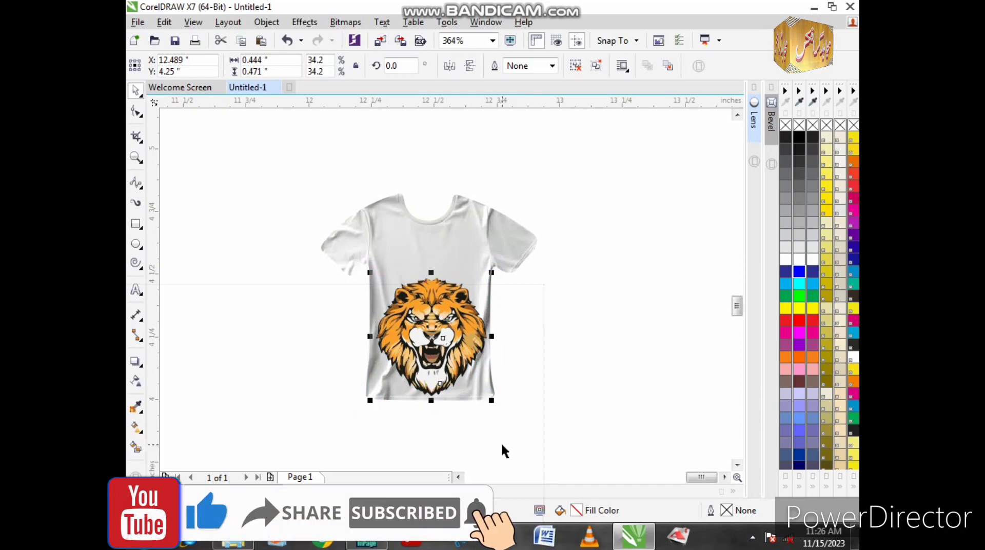
Step: Widen the lion face leftward to about 0.468 inches and shift it slightly up from the shirt's hem
drag(370, 337, 363, 337)
click(568, 346)
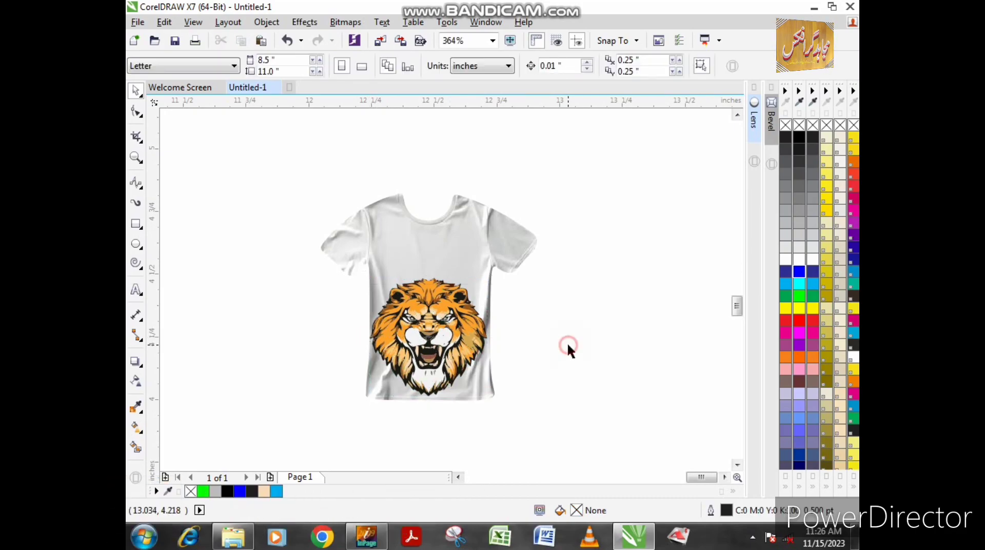
click(453, 330)
drag(453, 328, 452, 326)
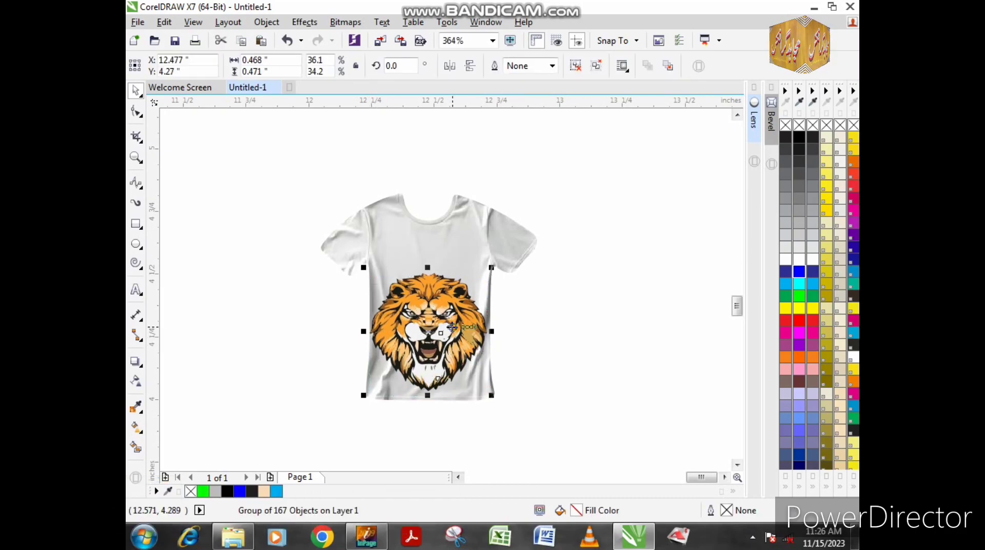
click(292, 325)
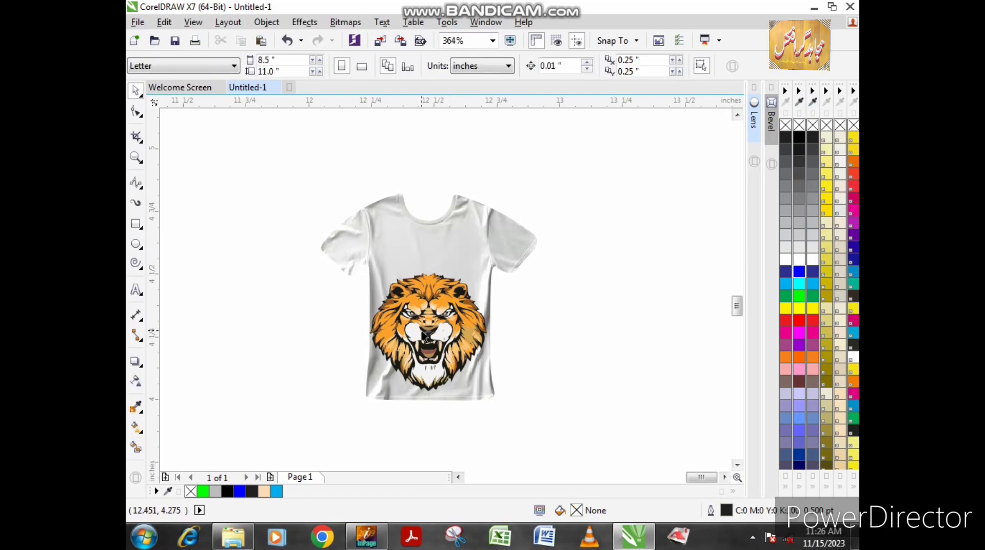
click(422, 331)
key(shift+F2)
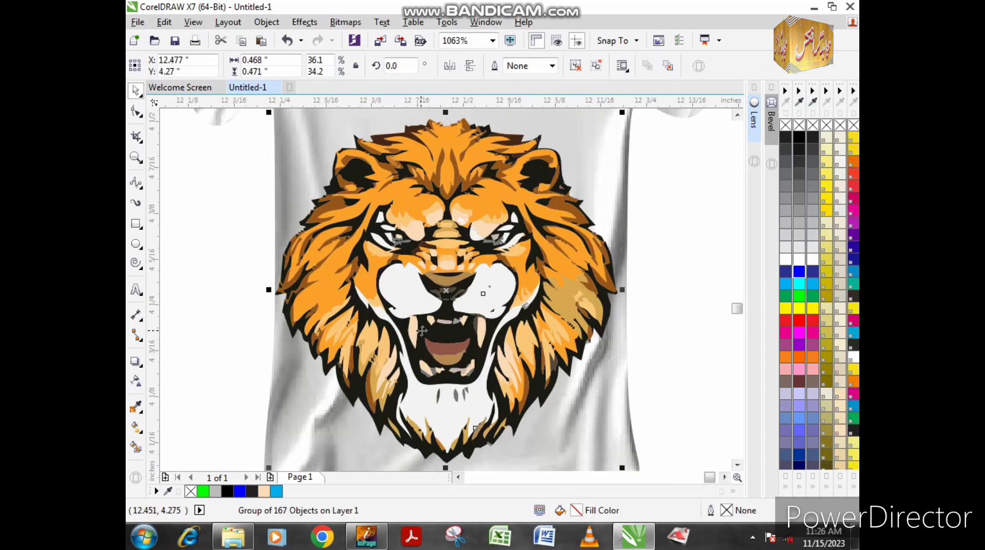
scroll(443, 428, down, 2)
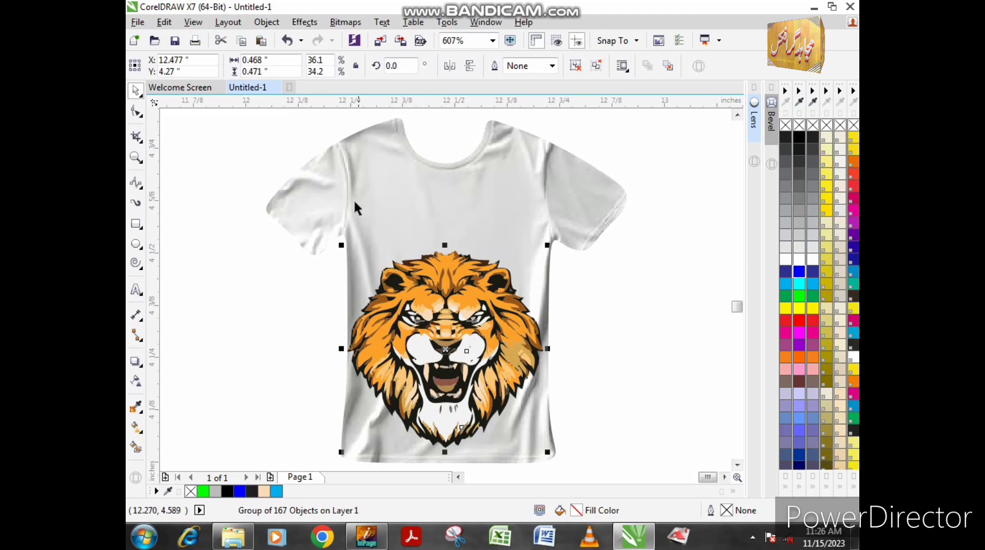
shift+click(386, 202)
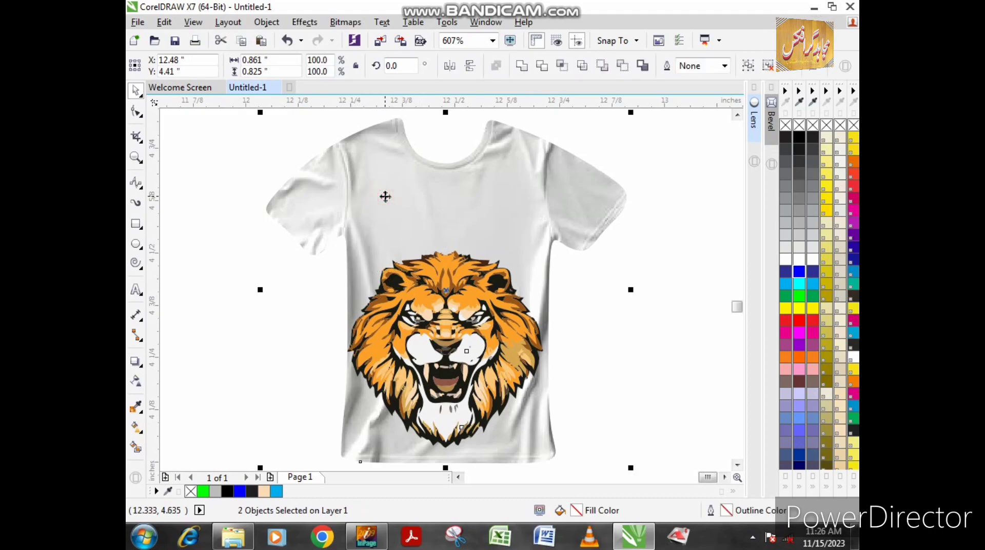
click(217, 191)
Step: Set the transparency merge mode of the lion face group to Multiply so it blends with the shirt's folds
click(434, 294)
right_click(434, 294)
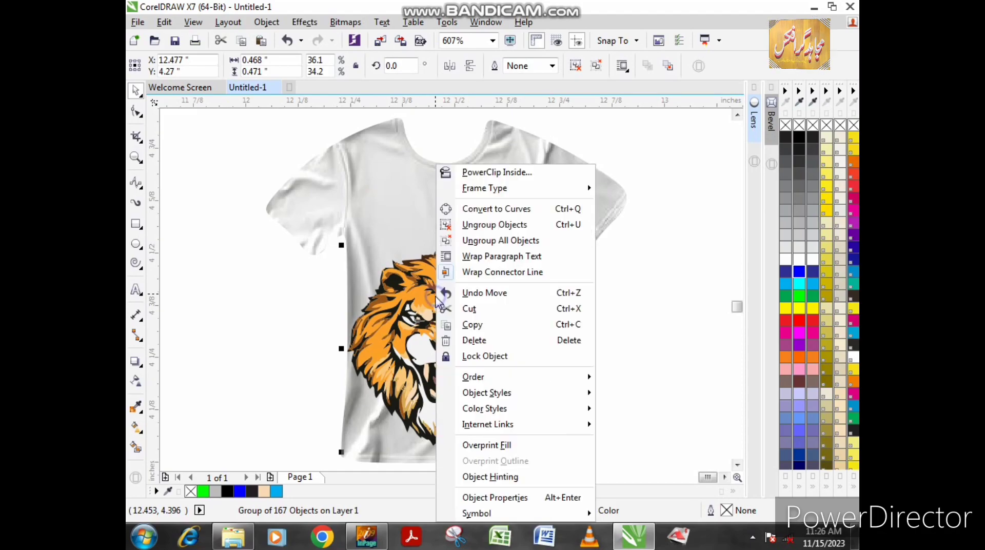
click(223, 199)
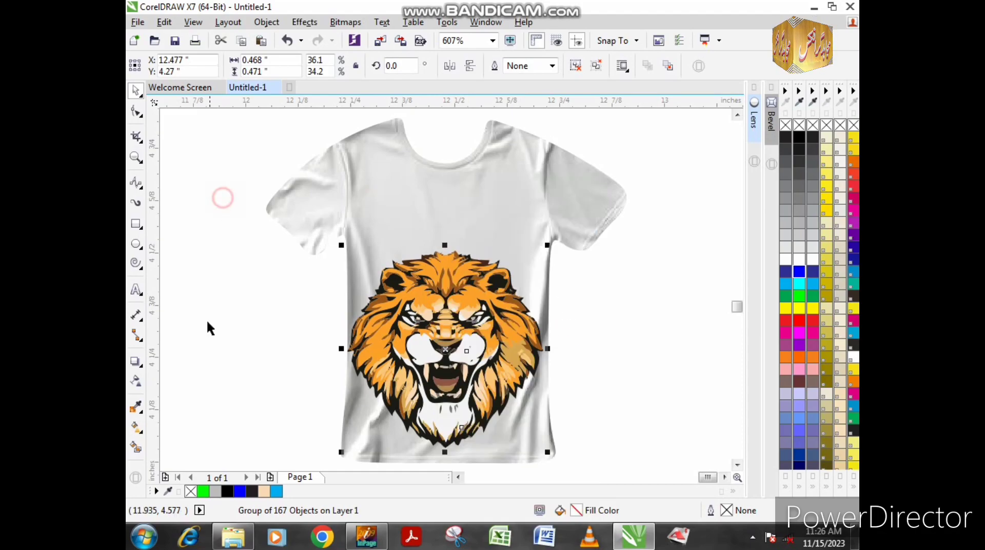
click(137, 384)
click(288, 66)
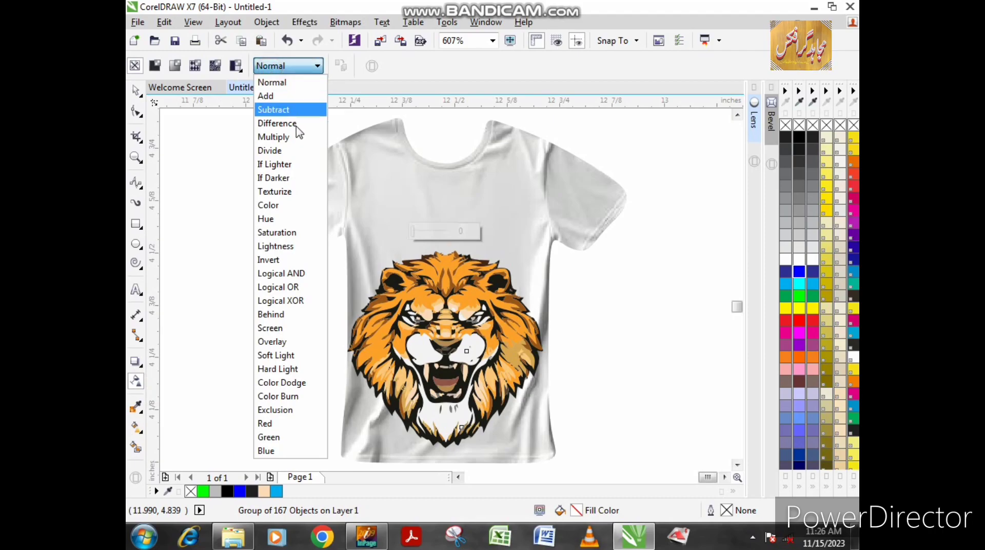
click(286, 136)
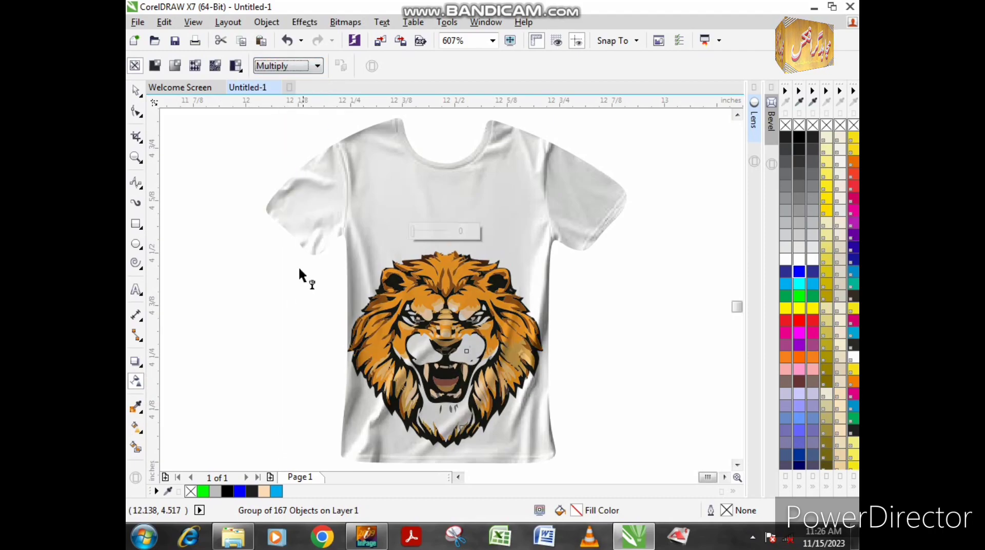
click(242, 346)
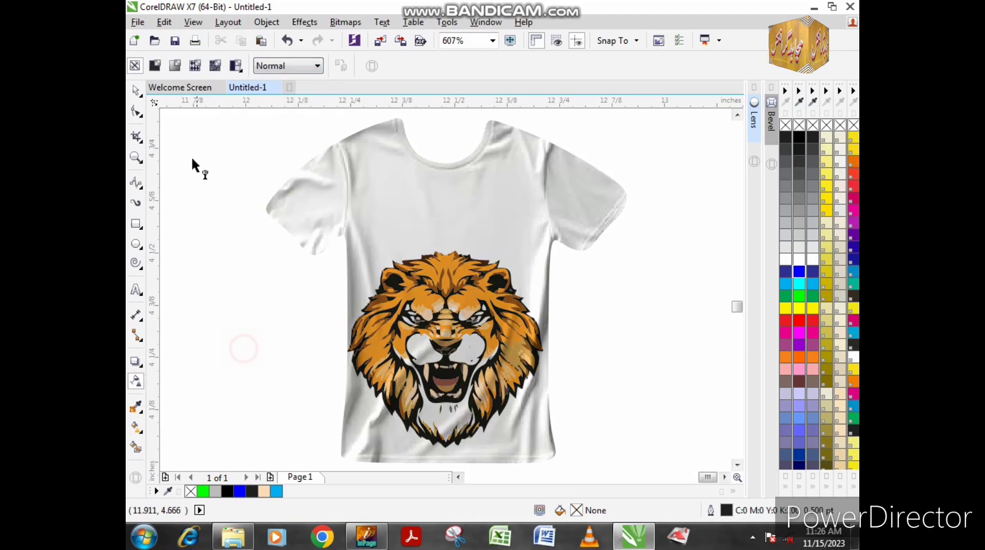
click(135, 91)
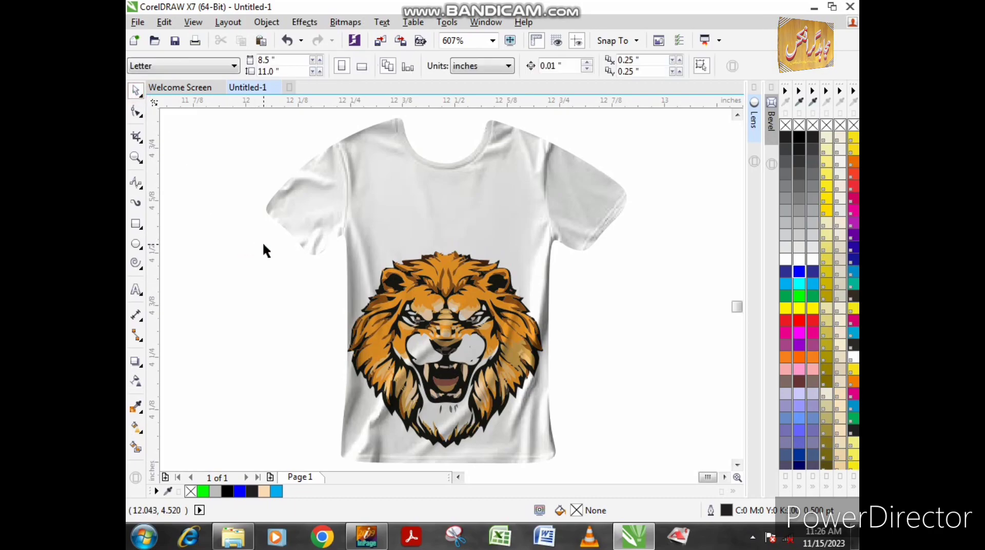
click(397, 265)
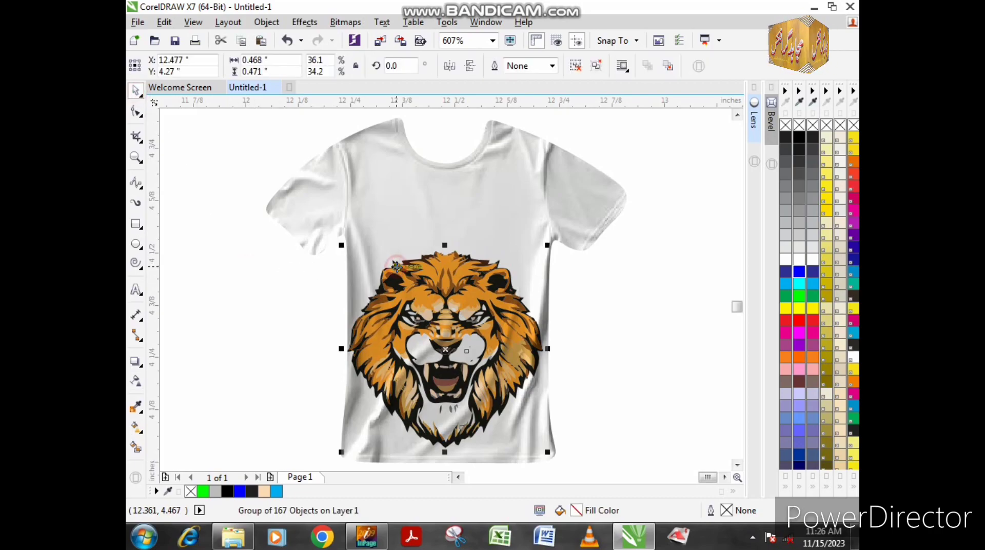
click(262, 298)
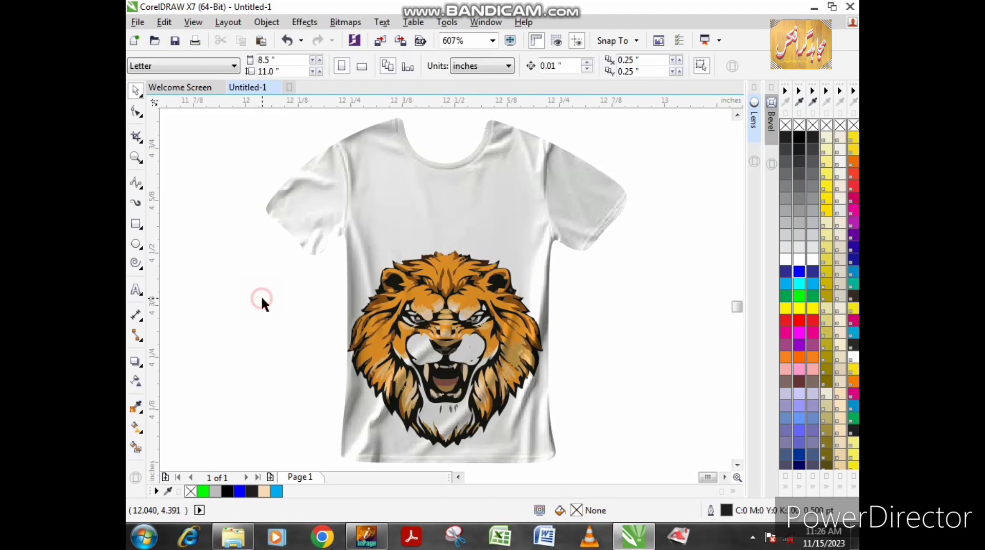
Step: Group the lion face with the shirt and preview the grouped design full screen
scroll(304, 338, down, 2)
drag(251, 241, 469, 430)
key(ctrl+g)
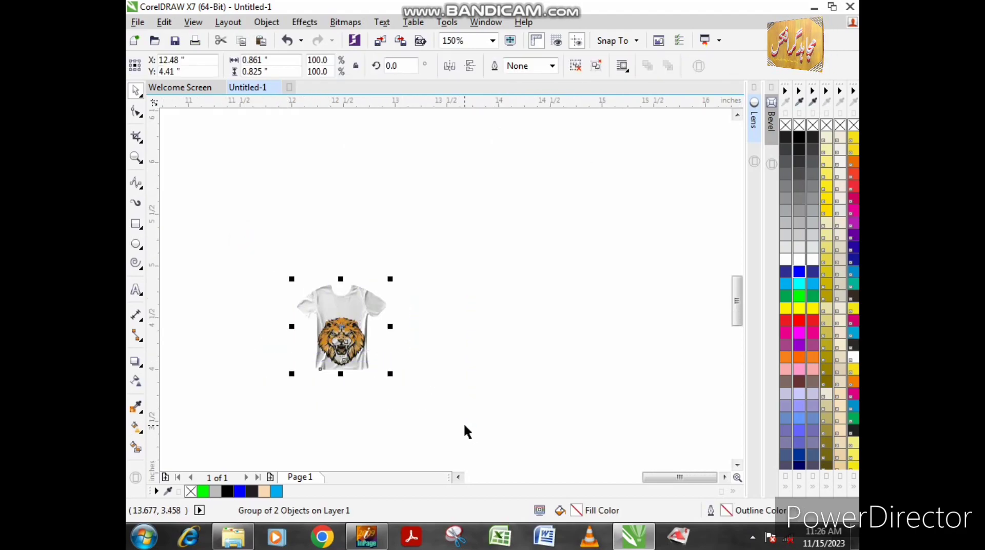
key(shift+F2)
key(F9)
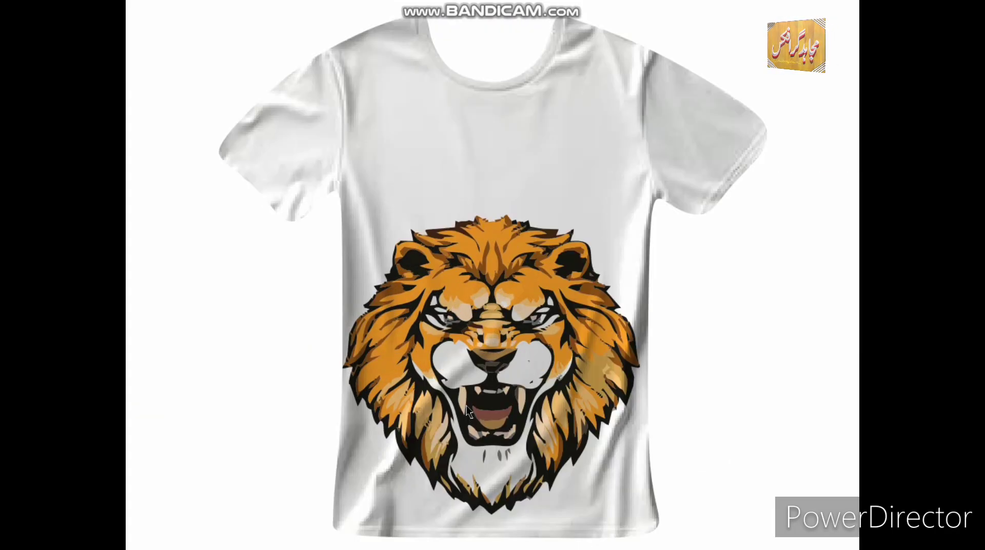
key(F9)
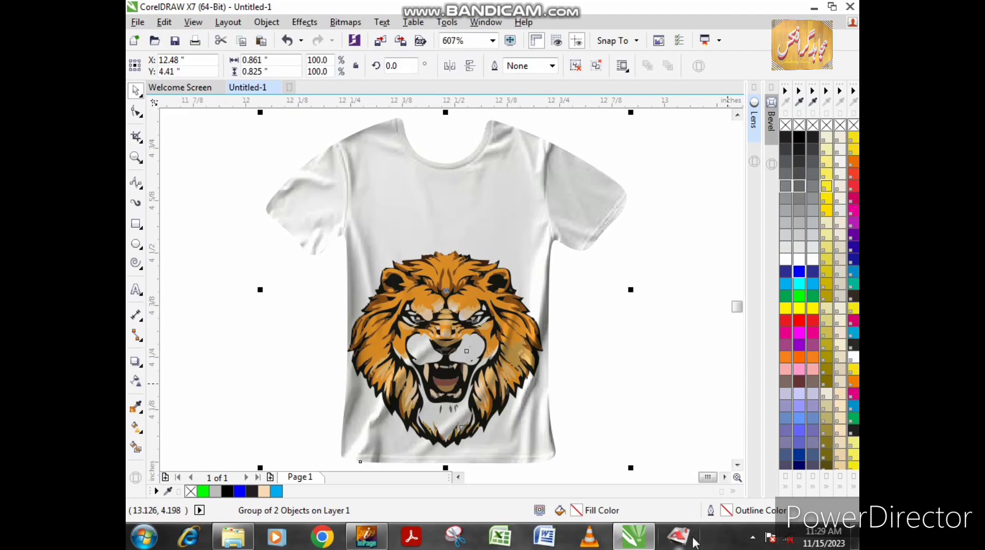
click(753, 538)
click(753, 537)
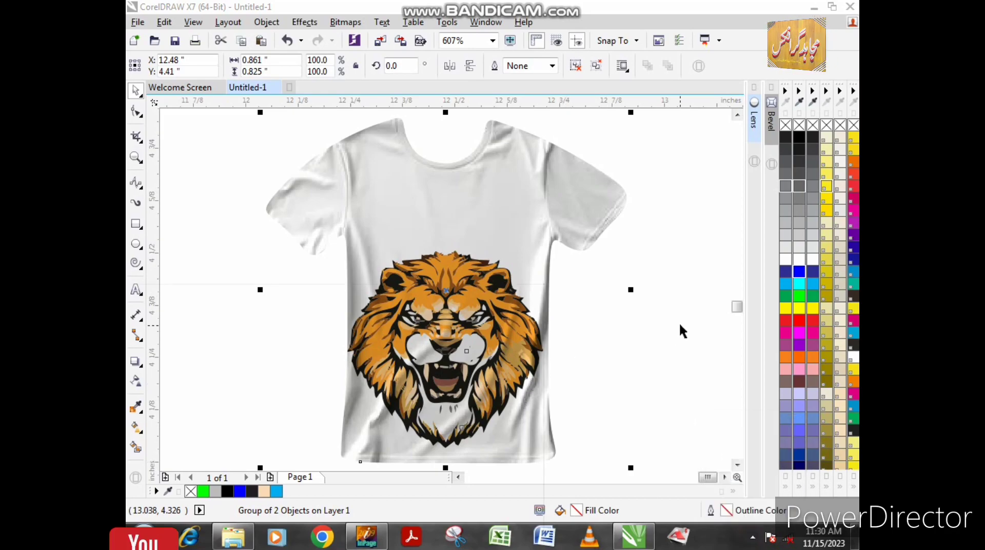
click(636, 290)
click(557, 236)
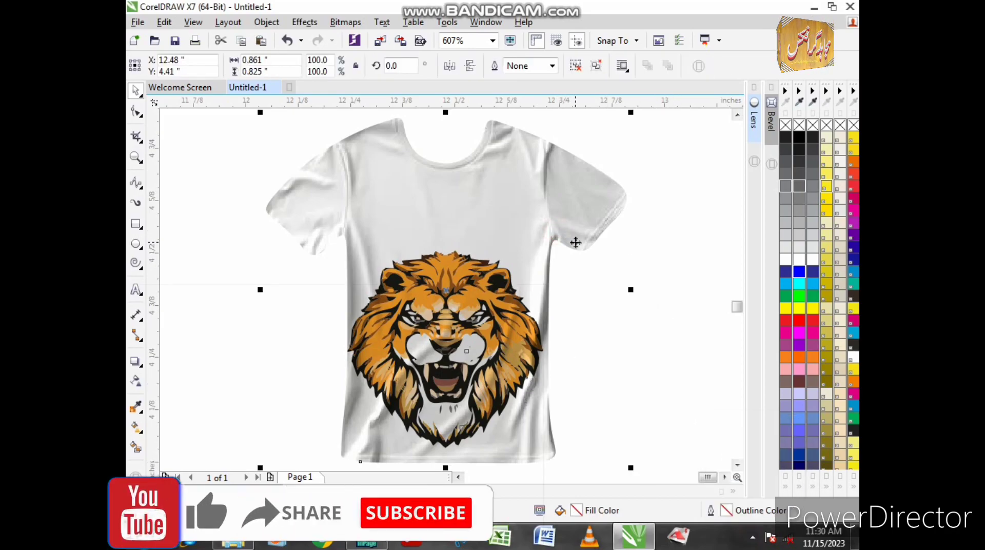
Step: Try rotating the grouped shirt design by about 107 degrees, and undo the rotation
click(417, 335)
click(445, 300)
click(446, 297)
drag(447, 297, 537, 310)
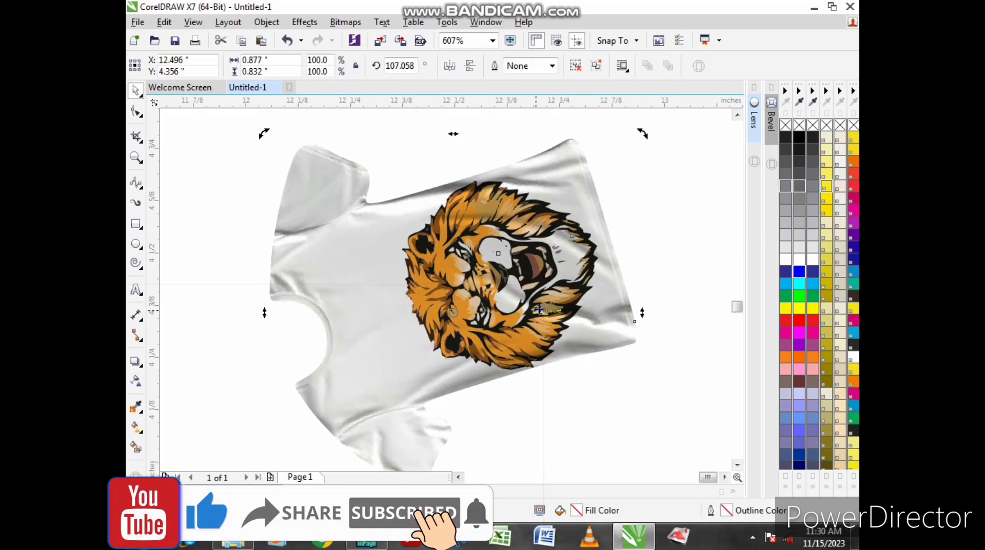
key(ctrl+z)
Step: Move the grouped shirt design about 0.2 inches to the left on the drawing area
click(682, 277)
click(513, 288)
drag(504, 292, 417, 306)
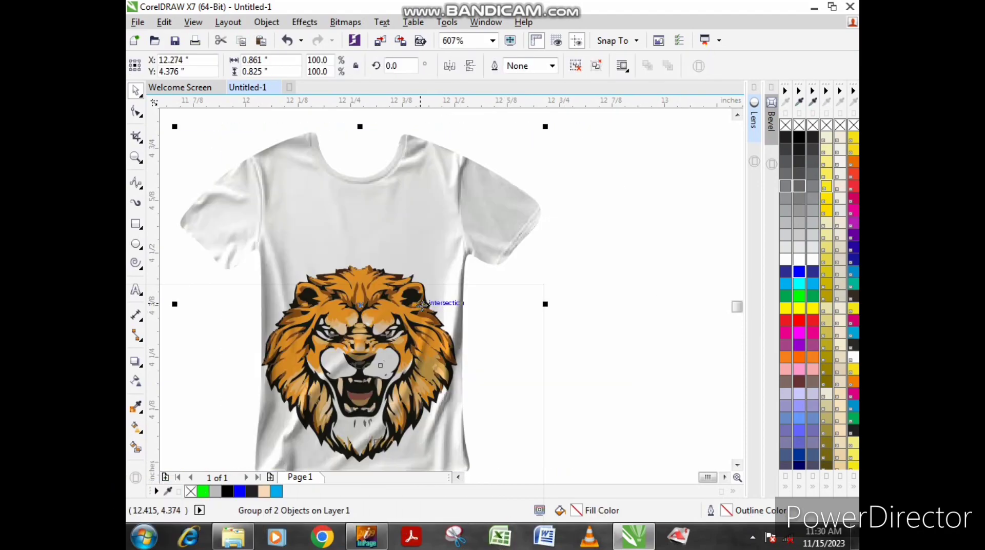